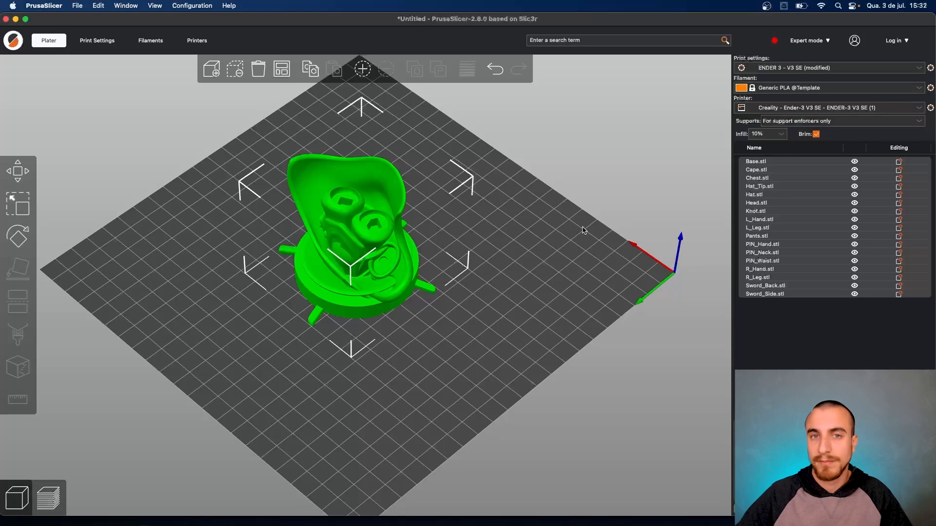
- Arrange all 17 figurine parts across the Ender-3 V3 SE bed
{"action": "left_click_drag", "start_coordinate": [506, 260], "coordinate": [509, 335]}
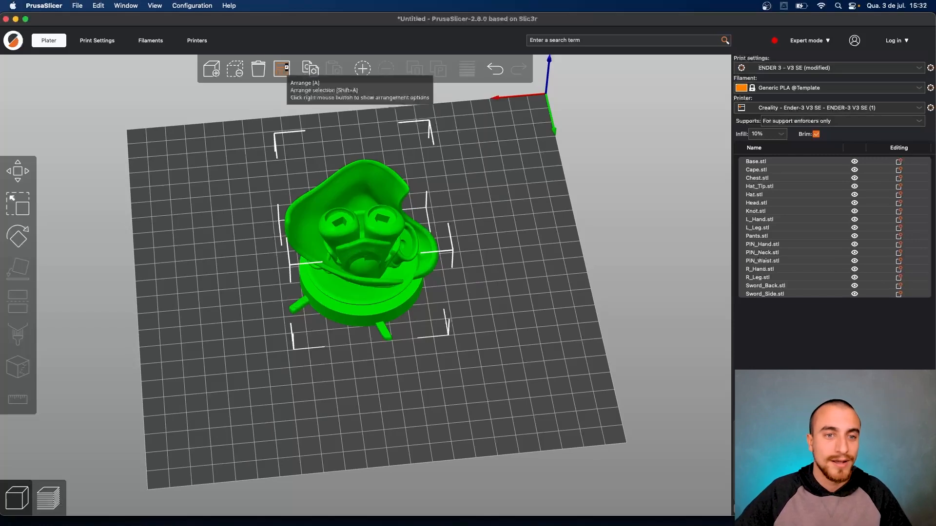
{"action": "left_click", "coordinate": [286, 69]}
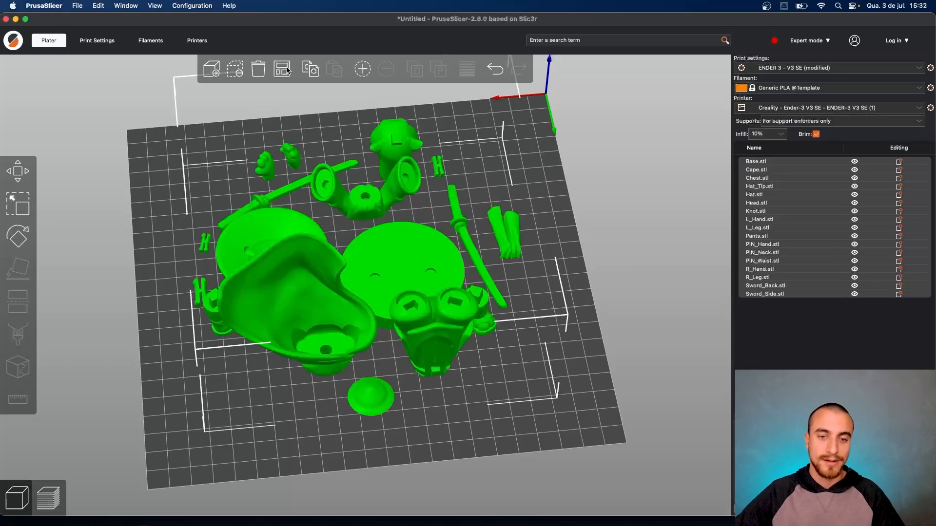
{"action": "left_click_drag", "start_coordinate": [550, 213], "coordinate": [438, 341]}
- Move the Chest part to the upper-left of the bed
{"action": "left_click", "coordinate": [435, 357]}
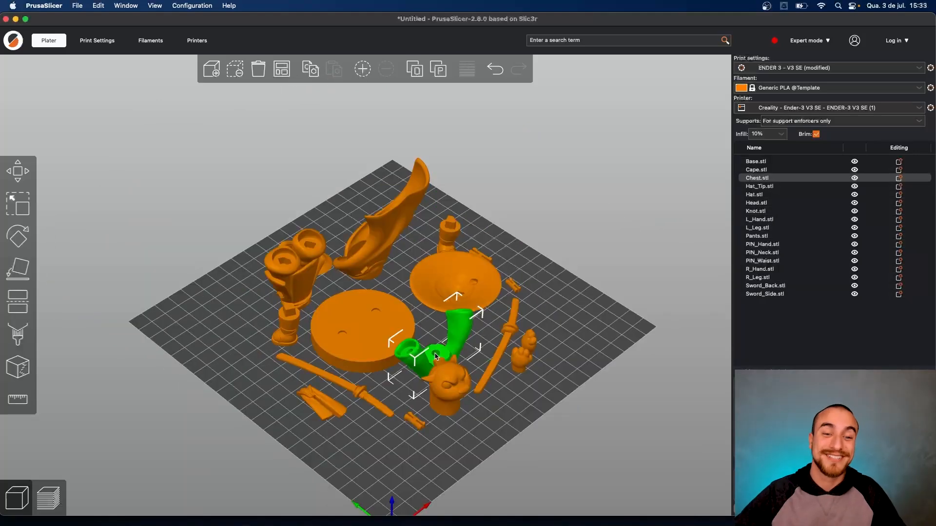
{"action": "left_click_drag", "start_coordinate": [439, 438], "coordinate": [395, 418]}
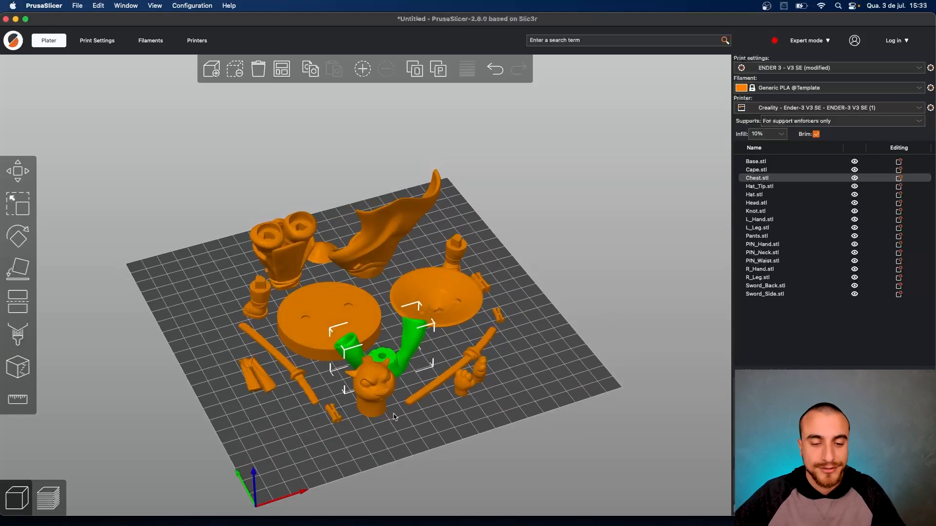
{"action": "left_click_drag", "start_coordinate": [481, 416], "coordinate": [477, 421]}
{"action": "scroll", "coordinate": [445, 405], "scroll_direction": "down", "scroll_amount": 1}
{"action": "left_click_drag", "start_coordinate": [393, 374], "coordinate": [271, 330]}
{"action": "scroll", "coordinate": [271, 330], "scroll_direction": "up", "scroll_amount": 6}
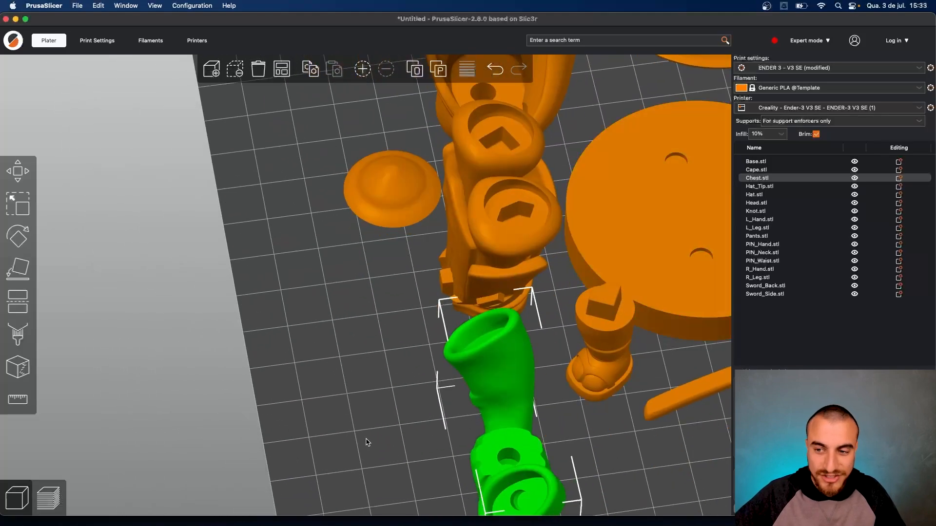
{"action": "right_click_drag", "start_coordinate": [367, 443], "coordinate": [382, 417]}
{"action": "left_click_drag", "start_coordinate": [400, 389], "coordinate": [488, 312]}
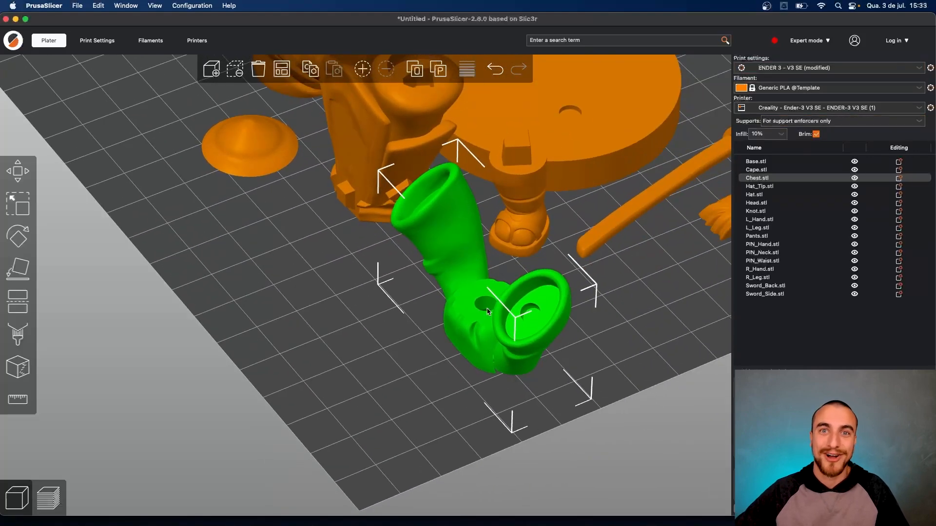
- Drag the Cape off the bed toward the upper left
{"action": "left_click", "coordinate": [388, 141]}
{"action": "left_click_drag", "start_coordinate": [322, 232], "coordinate": [274, 297]}
{"action": "scroll", "coordinate": [274, 297], "scroll_direction": "down", "scroll_amount": 5}
{"action": "left_click_drag", "start_coordinate": [351, 317], "coordinate": [307, 380]}
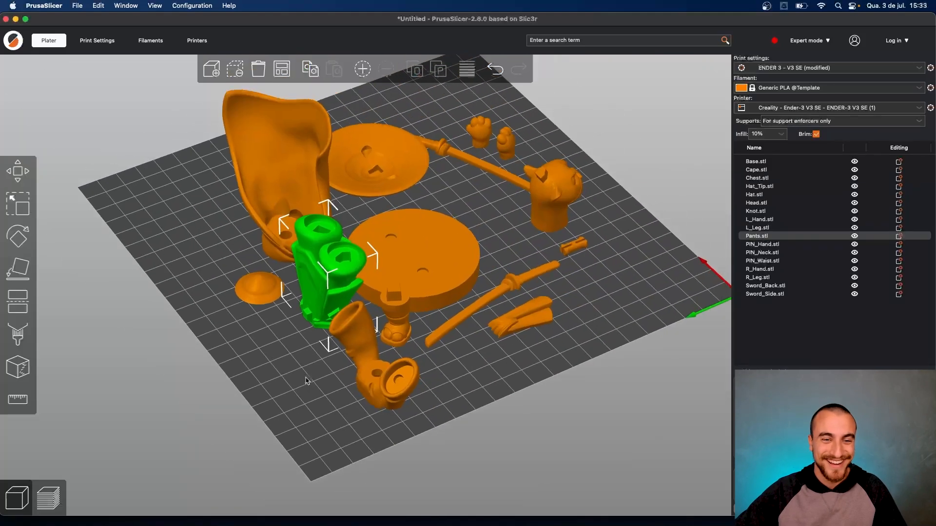
{"action": "left_click", "coordinate": [374, 358]}
{"action": "left_click_drag", "start_coordinate": [285, 239], "coordinate": [63, 128]}
{"action": "left_click", "coordinate": [241, 203]}
- Drag the Hat, both hands and another part off the bed to the upper left
{"action": "left_click_drag", "start_coordinate": [368, 161], "coordinate": [155, 77]}
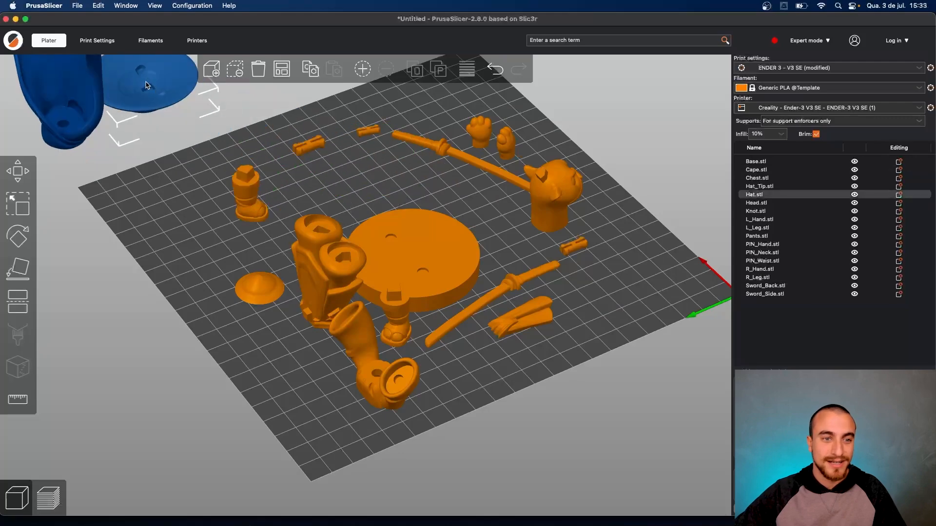
{"action": "scroll", "coordinate": [388, 161], "scroll_direction": "down", "scroll_amount": 5}
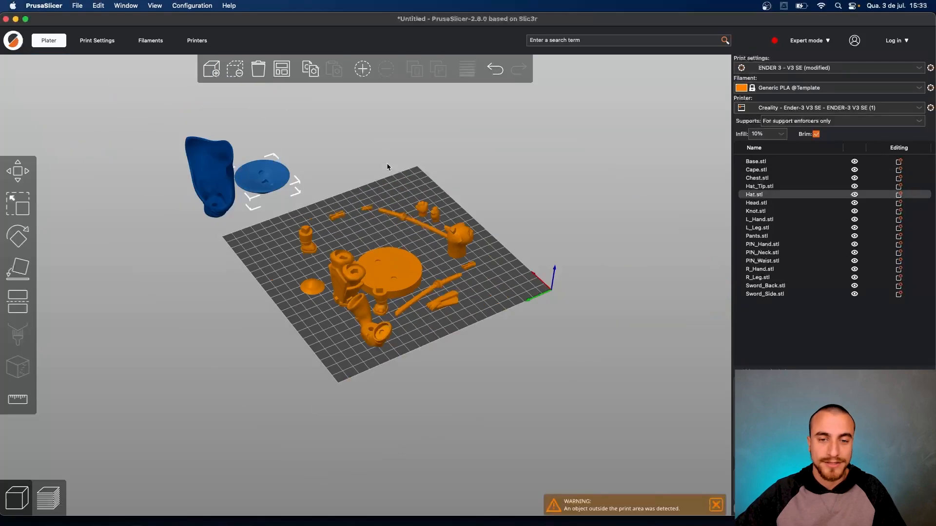
{"action": "scroll", "coordinate": [371, 292], "scroll_direction": "up", "scroll_amount": 6}
{"action": "left_click_drag", "start_coordinate": [432, 195], "coordinate": [206, 76], "text": "shift"}
{"action": "left_click_drag", "start_coordinate": [209, 263], "coordinate": [157, 128]}
- Move the Base, Sword_Back, Sword_Side, the three pins, the Knot and L_Leg off the bed
{"action": "left_click_drag", "start_coordinate": [388, 322], "coordinate": [625, 88]}
{"action": "left_click_drag", "start_coordinate": [361, 297], "coordinate": [367, 233]}
{"action": "left_click_drag", "start_coordinate": [390, 333], "coordinate": [633, 221]}
{"action": "left_click_drag", "start_coordinate": [456, 250], "coordinate": [584, 163]}
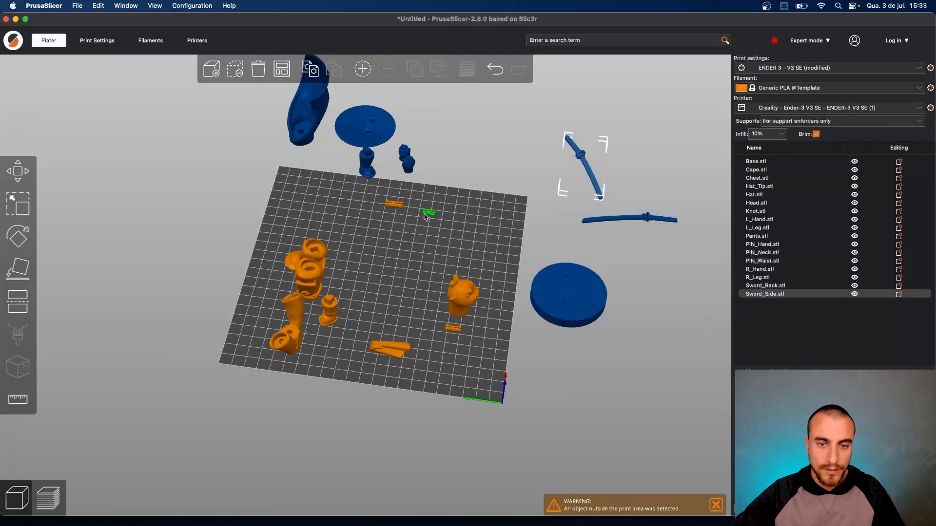
{"action": "left_click_drag", "start_coordinate": [428, 212], "coordinate": [544, 152]}
{"action": "left_click_drag", "start_coordinate": [394, 205], "coordinate": [524, 156]}
{"action": "left_click_drag", "start_coordinate": [453, 329], "coordinate": [542, 152]}
{"action": "left_click_drag", "start_coordinate": [382, 352], "coordinate": [449, 149]}
{"action": "left_click_drag", "start_coordinate": [332, 308], "coordinate": [442, 151]}
- Group the Head, Pants and U-shaped part near the bed centre, removing a small part
{"action": "left_click", "coordinate": [376, 165]}
{"action": "left_click_drag", "start_coordinate": [461, 292], "coordinate": [376, 263]}
{"action": "left_click_drag", "start_coordinate": [315, 288], "coordinate": [370, 249]}
{"action": "left_click_drag", "start_coordinate": [297, 261], "coordinate": [486, 172]}
{"action": "left_click_drag", "start_coordinate": [300, 339], "coordinate": [351, 265]}
{"action": "left_click_drag", "start_coordinate": [453, 309], "coordinate": [385, 308]}
- Check the Print Settings Skirt and brim page, which shows a 5 mm brim
{"action": "scroll", "coordinate": [429, 351], "scroll_direction": "up", "scroll_amount": 8}
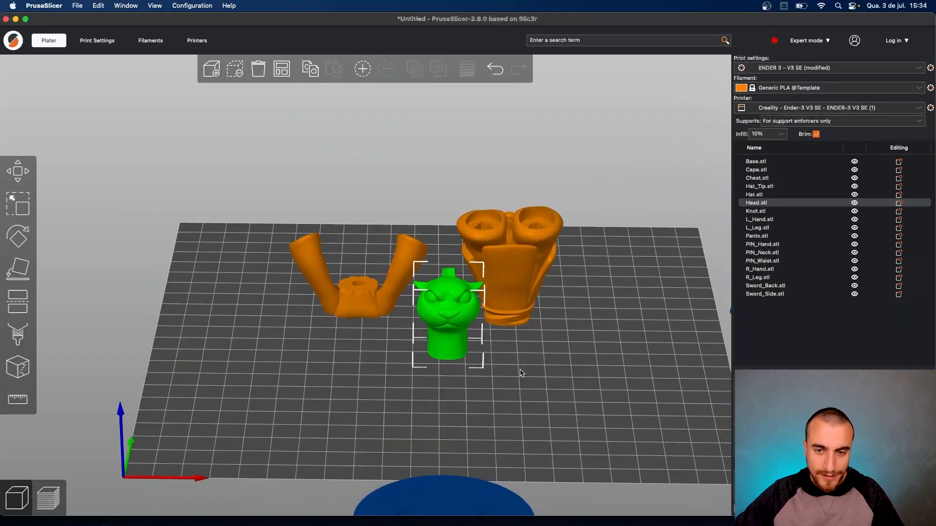
{"action": "mouse_move", "coordinate": [521, 370]}
{"action": "left_mouse_down"}
{"action": "mouse_move", "coordinate": [483, 371]}
{"action": "mouse_move", "coordinate": [527, 373]}
{"action": "left_mouse_up"}
{"action": "left_click_drag", "start_coordinate": [359, 367], "coordinate": [424, 320]}
{"action": "right_click_drag", "start_coordinate": [431, 346], "coordinate": [545, 288]}
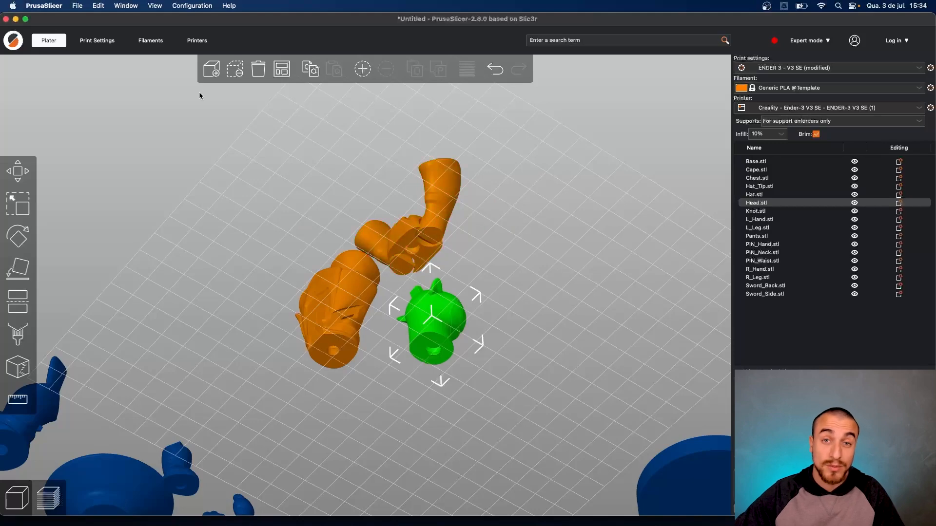
{"action": "left_click_drag", "start_coordinate": [362, 188], "coordinate": [365, 165]}
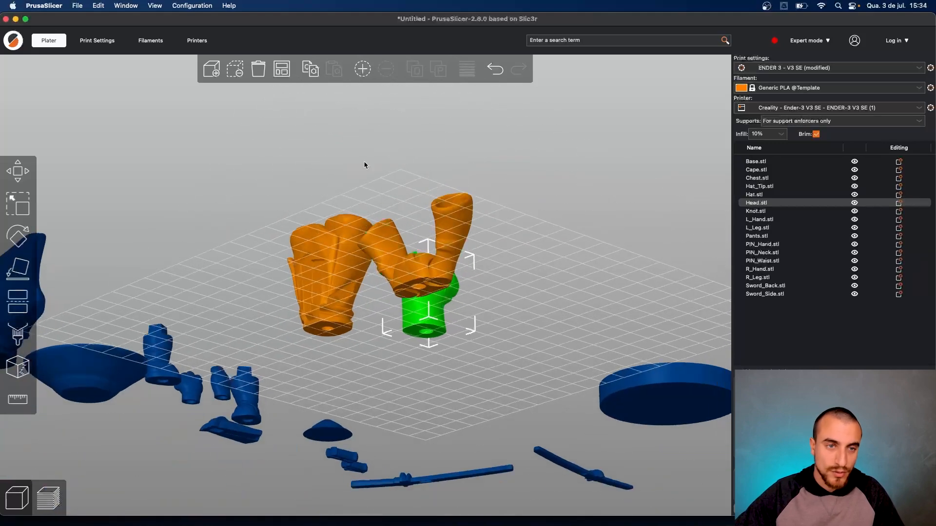
{"action": "left_click", "coordinate": [98, 40]}
{"action": "left_click", "coordinate": [40, 99]}
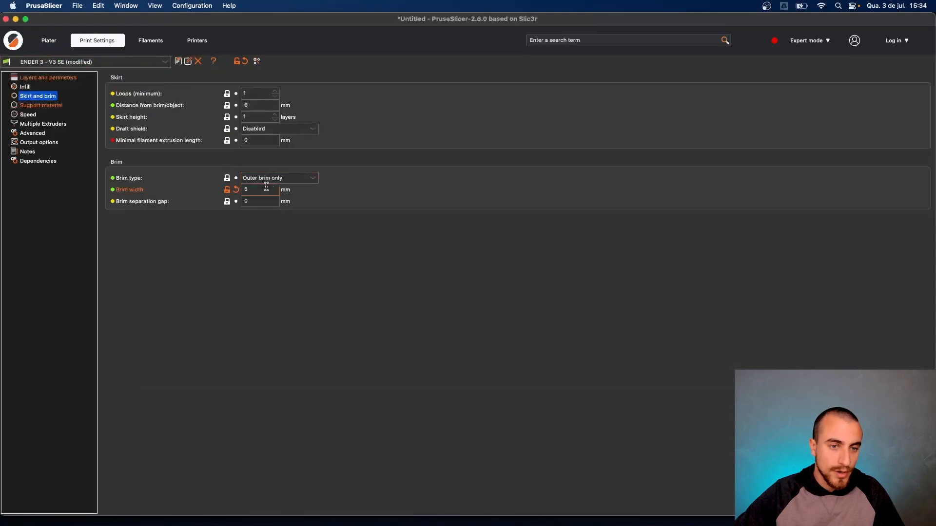
- Set layer height to 0.2 mm, confirm 10% Gyroid infill, and return to the plate
{"action": "left_click", "coordinate": [49, 78]}
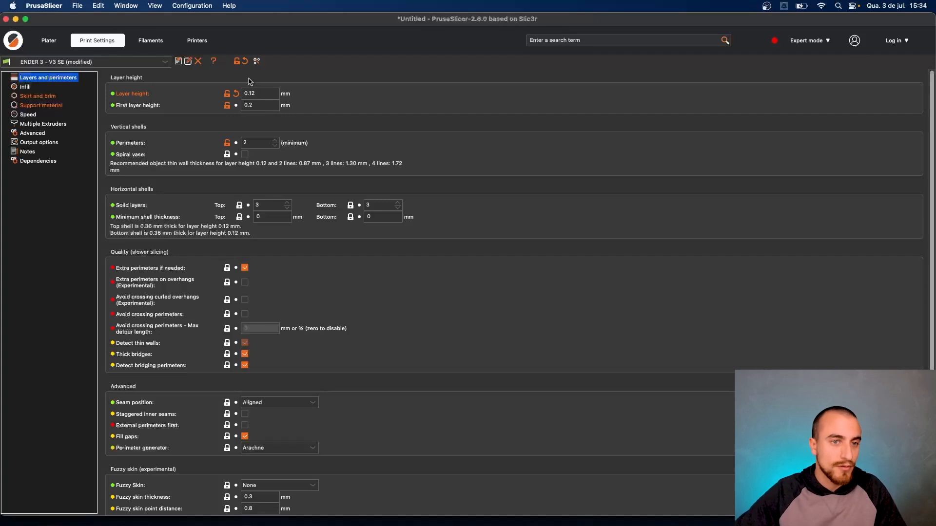
{"action": "left_click", "coordinate": [270, 92]}
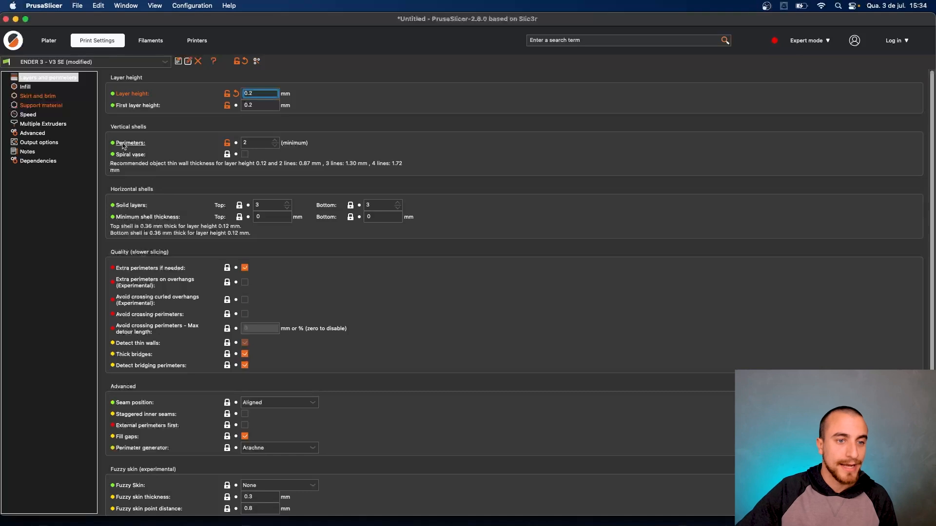
{"action": "left_click", "coordinate": [25, 87]}
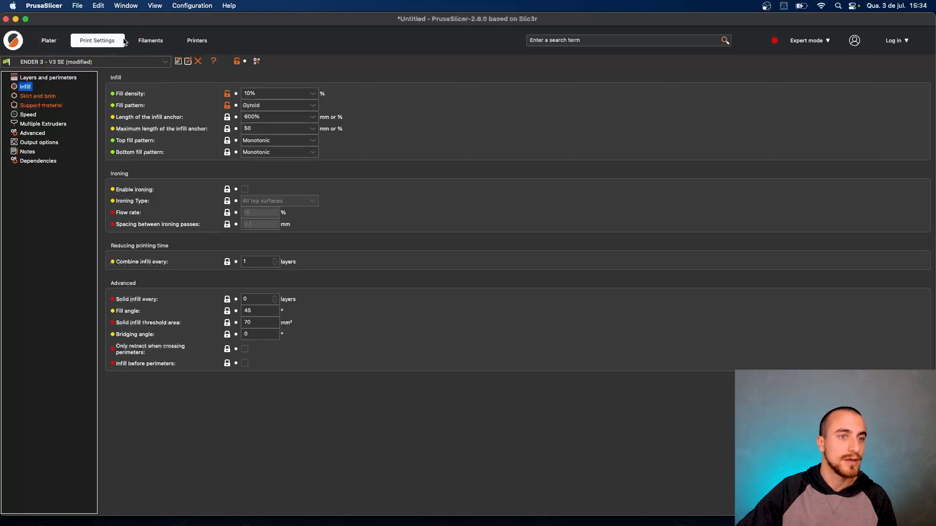
{"action": "left_click", "coordinate": [49, 41]}
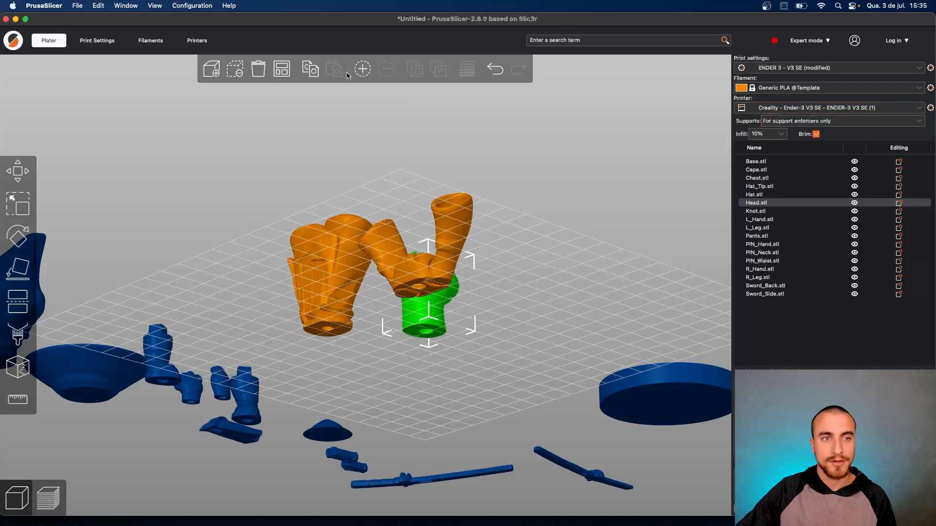
- Lower the filament's first-layer nozzle temperature to 210 °C and go back to the plate
{"action": "left_click", "coordinate": [151, 42]}
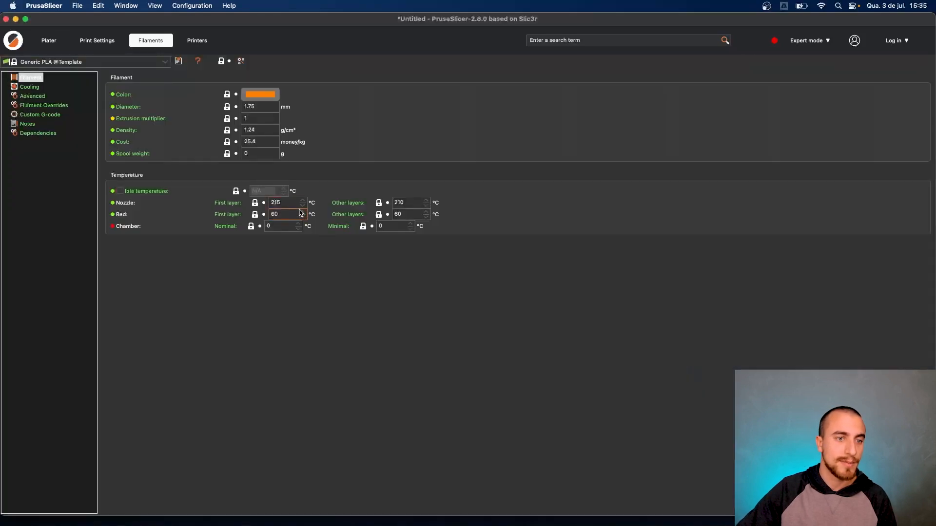
{"action": "left_click", "coordinate": [402, 203]}
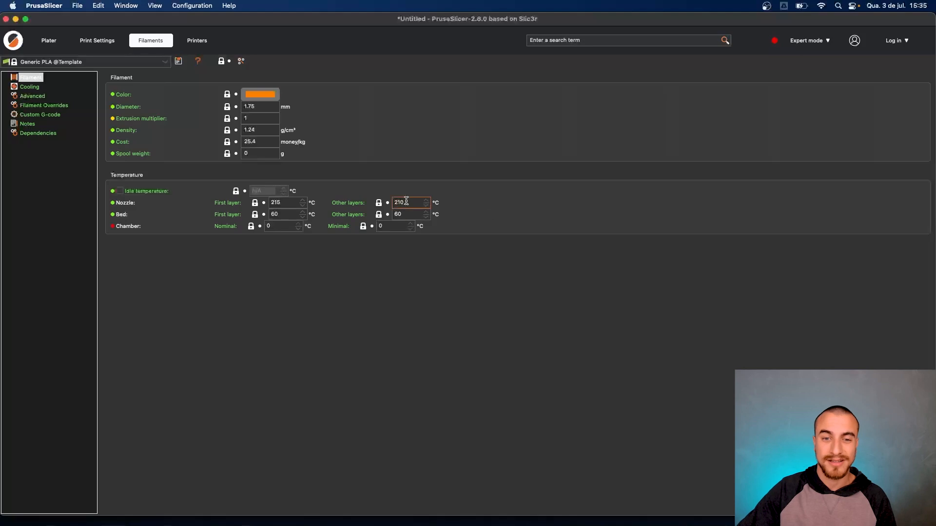
{"action": "left_click", "coordinate": [304, 207]}
{"action": "left_click", "coordinate": [304, 206]}
{"action": "left_click", "coordinate": [305, 207]}
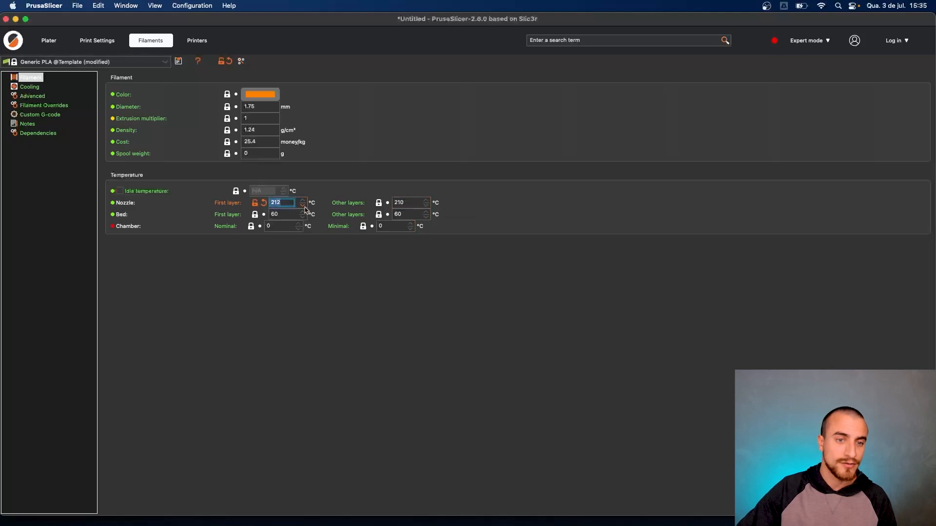
{"action": "left_click", "coordinate": [304, 209]}
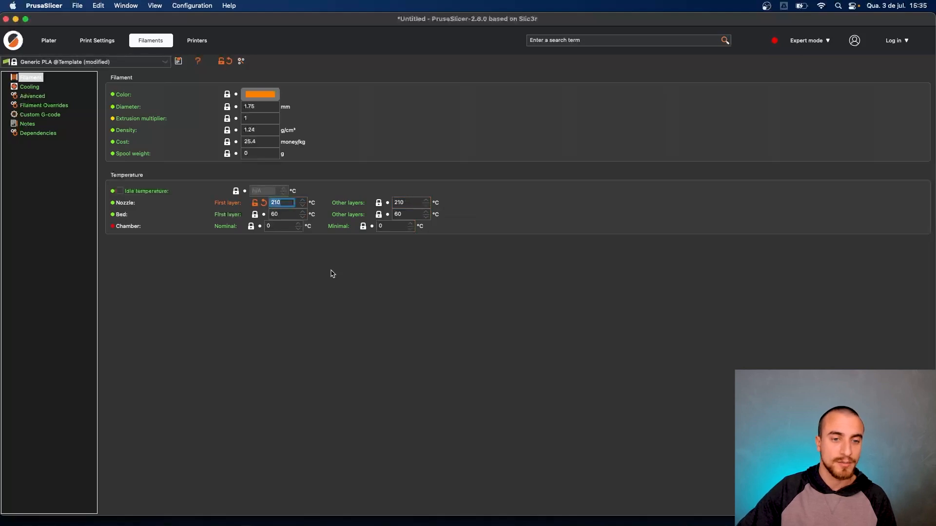
{"action": "left_click", "coordinate": [48, 41]}
{"action": "left_click_drag", "start_coordinate": [521, 248], "coordinate": [494, 300]}
{"action": "scroll", "coordinate": [403, 327], "scroll_direction": "up", "scroll_amount": 3}
{"action": "left_click_drag", "start_coordinate": [512, 352], "coordinate": [566, 325]}
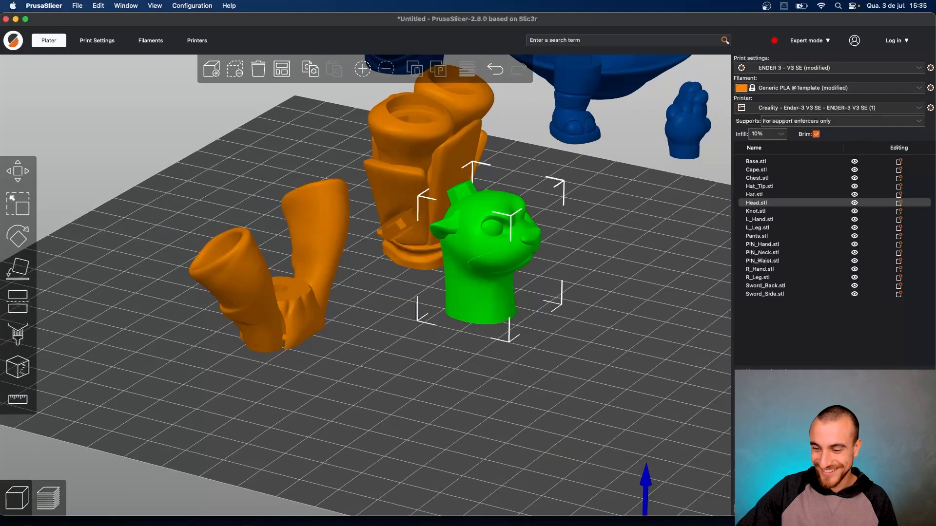
- Slice the Head, Chest and Pants, inspect their brims (2h2m), then select all three parts
{"action": "key", "text": "Tab"}
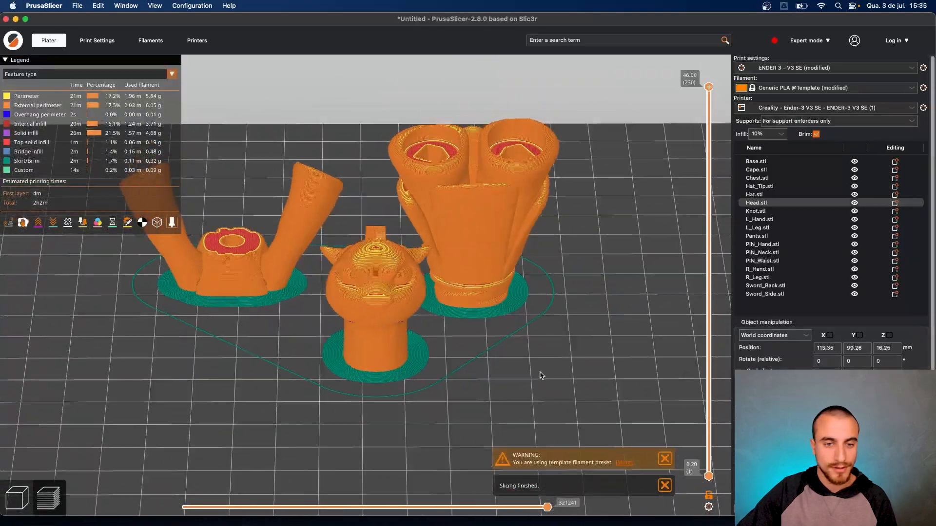
{"action": "left_click_drag", "start_coordinate": [570, 373], "coordinate": [613, 371]}
{"action": "scroll", "coordinate": [613, 369], "scroll_direction": "up", "scroll_amount": 6}
{"action": "right_click_drag", "start_coordinate": [614, 369], "coordinate": [531, 356]}
{"action": "left_click_drag", "start_coordinate": [530, 356], "coordinate": [514, 327]}
{"action": "scroll", "coordinate": [583, 317], "scroll_direction": "up", "scroll_amount": 4}
{"action": "right_click_drag", "start_coordinate": [344, 270], "coordinate": [405, 299]}
{"action": "scroll", "coordinate": [405, 299], "scroll_direction": "down", "scroll_amount": 5}
{"action": "left_click_drag", "start_coordinate": [405, 299], "coordinate": [465, 336]}
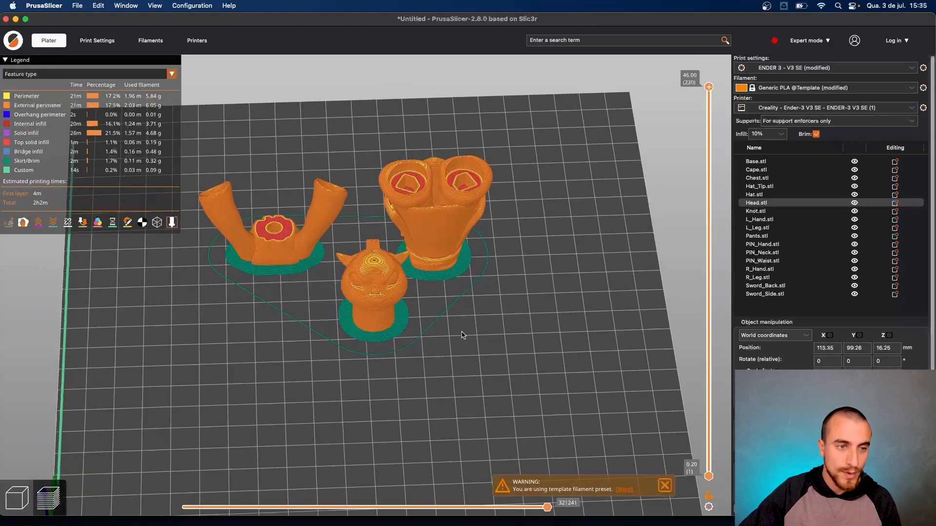
{"action": "left_click_drag", "start_coordinate": [456, 333], "coordinate": [549, 312]}
{"action": "left_click_drag", "start_coordinate": [472, 263], "coordinate": [401, 266]}
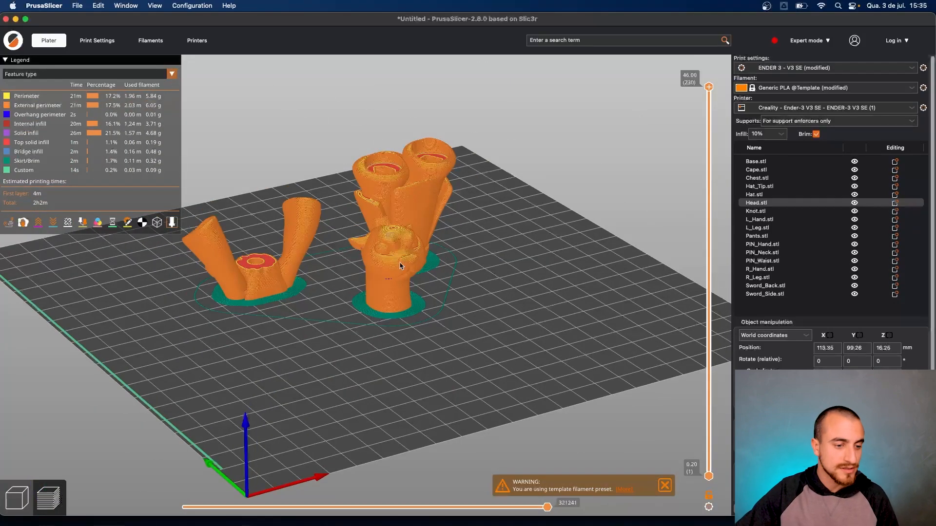
{"action": "left_click", "coordinate": [17, 499]}
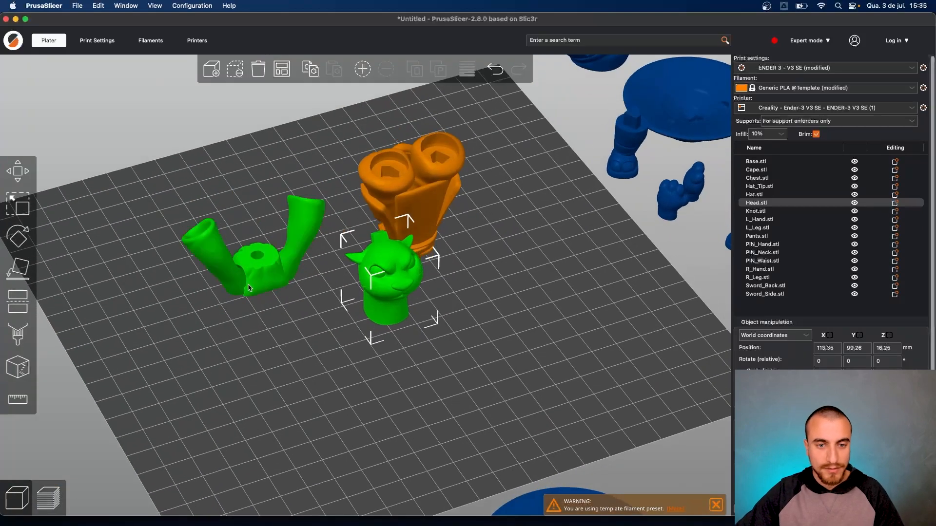
{"action": "left_click_drag", "start_coordinate": [131, 233], "coordinate": [493, 334], "text": "shift"}
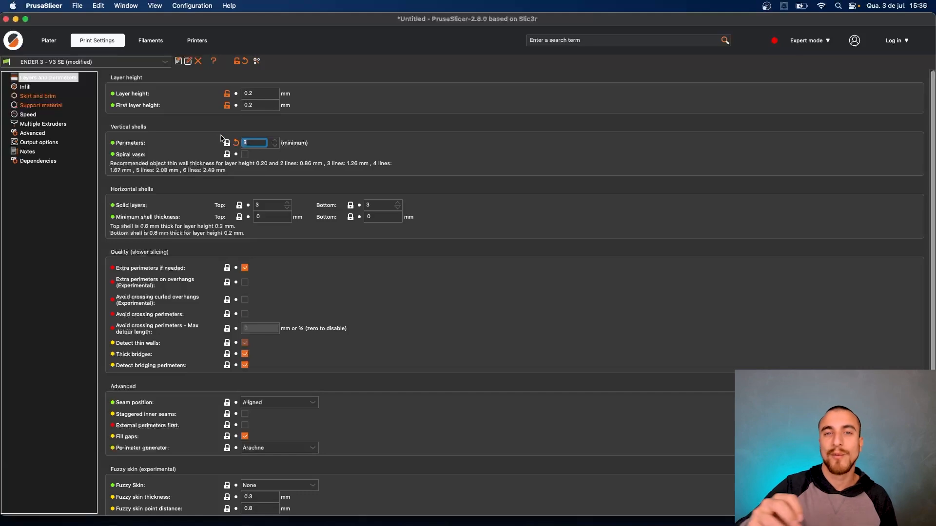
- Back on the plate, deselect everything and slice again for a 2h17m total
{"action": "left_click", "coordinate": [49, 41]}
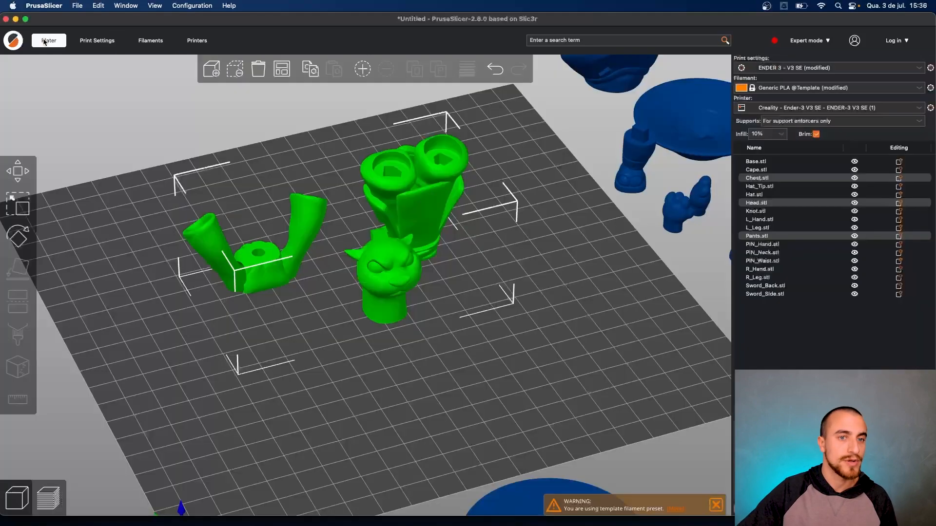
{"action": "left_click", "coordinate": [553, 382]}
{"action": "left_click", "coordinate": [829, 509]}
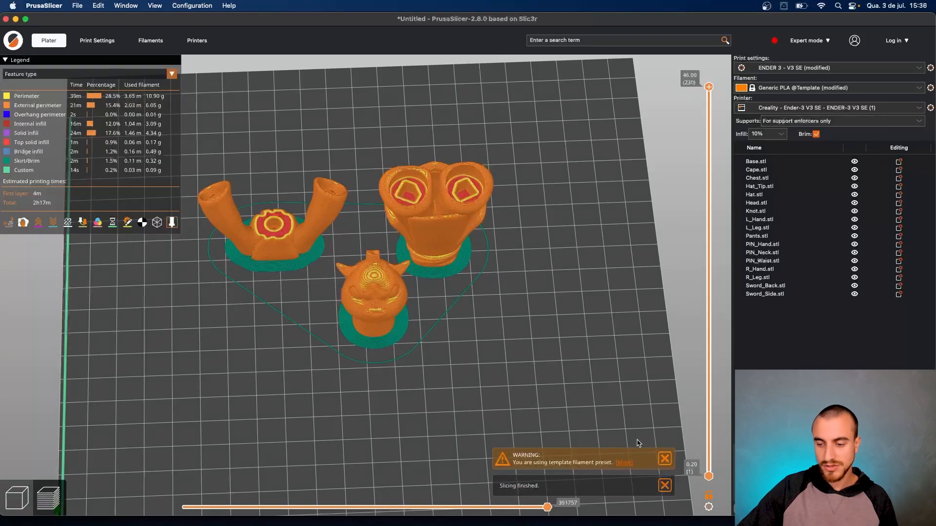
{"action": "scroll", "coordinate": [427, 335], "scroll_direction": "down", "scroll_amount": 10}
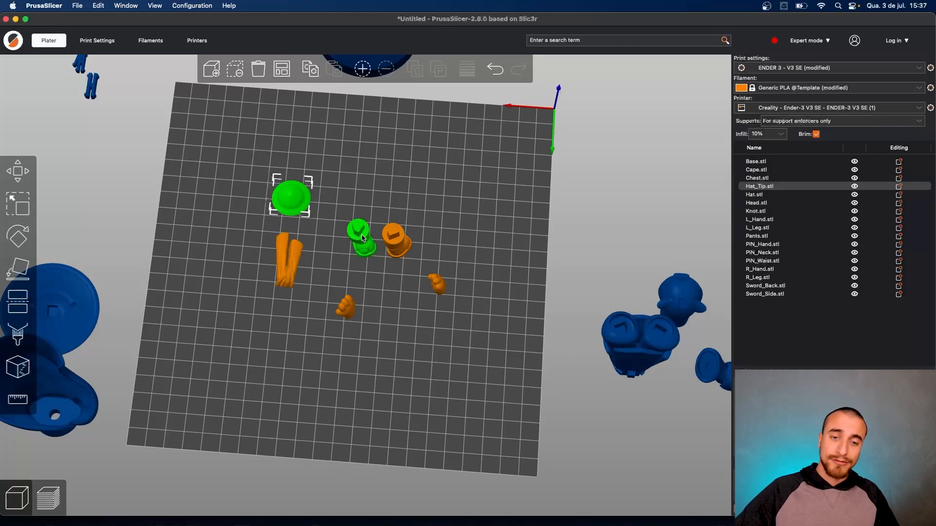
{"action": "left_click", "coordinate": [347, 304]}
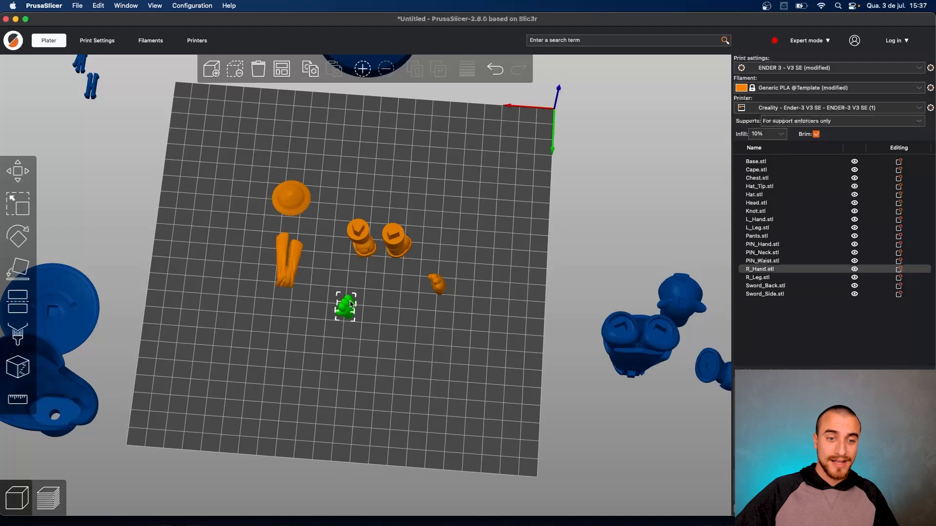
{"action": "left_click", "coordinate": [292, 276]}
{"action": "left_click", "coordinate": [290, 195]}
{"action": "left_click_drag", "start_coordinate": [295, 344], "coordinate": [294, 316]}
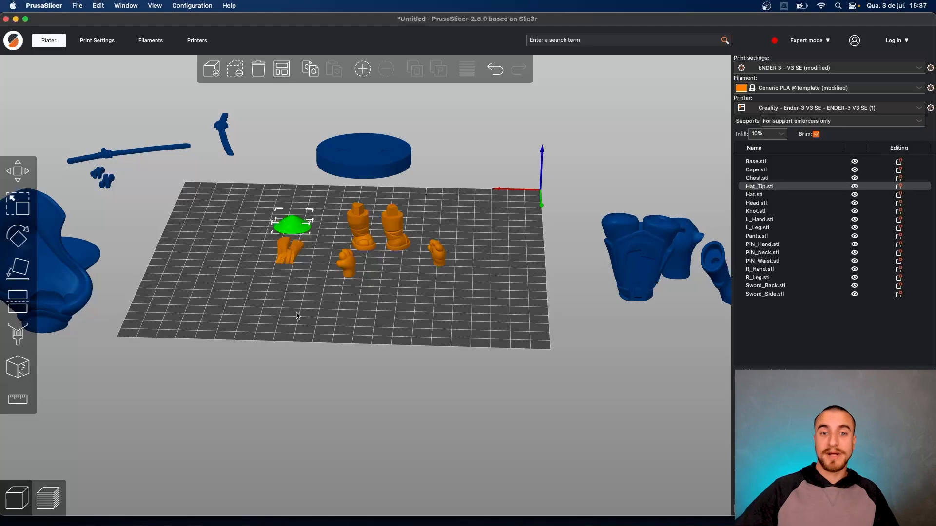
{"action": "left_click_drag", "start_coordinate": [318, 319], "coordinate": [373, 316]}
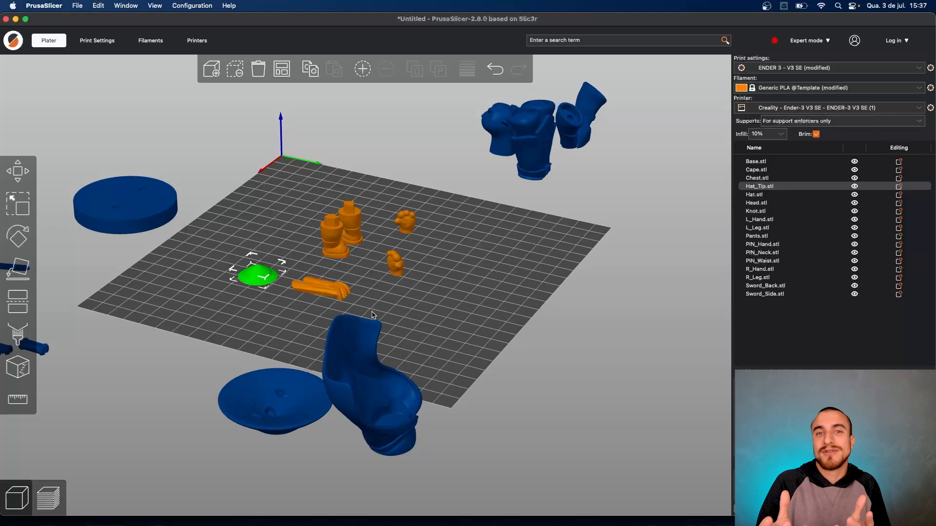
{"action": "left_click_drag", "start_coordinate": [373, 315], "coordinate": [289, 166]}
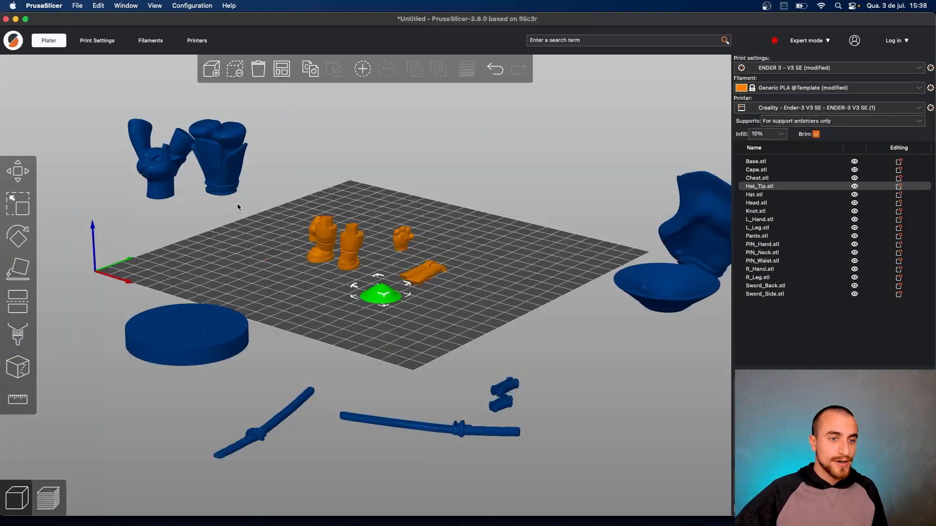
{"action": "left_click_drag", "start_coordinate": [238, 206], "coordinate": [194, 185]}
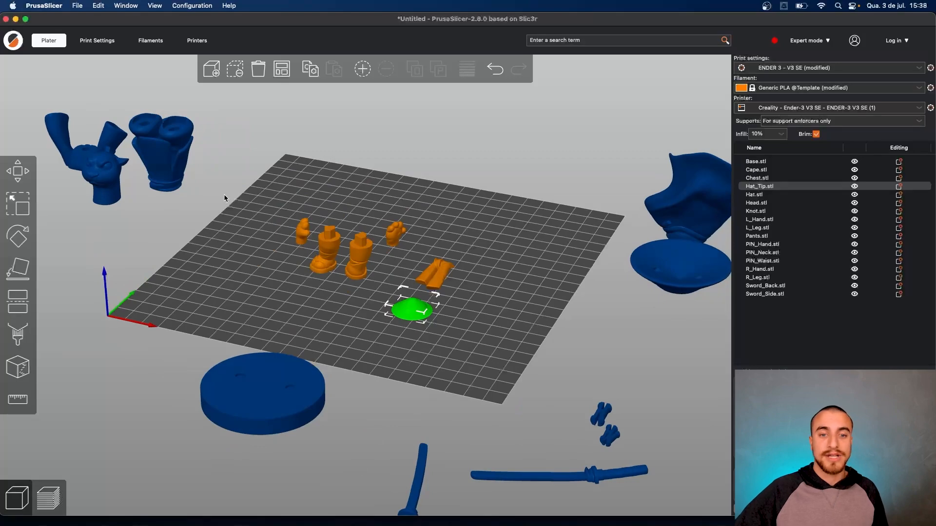
{"action": "scroll", "coordinate": [288, 285], "scroll_direction": "up", "scroll_amount": 6}
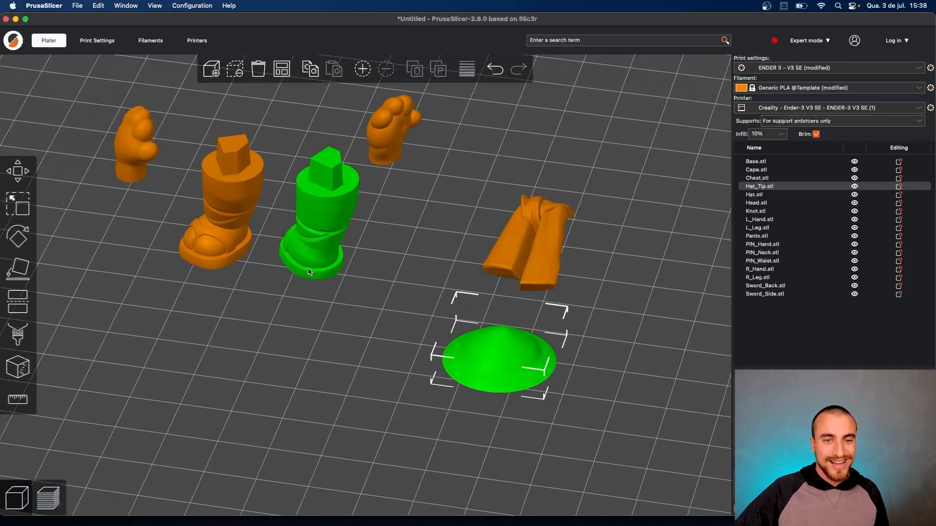
{"action": "left_click_drag", "start_coordinate": [393, 273], "coordinate": [428, 268]}
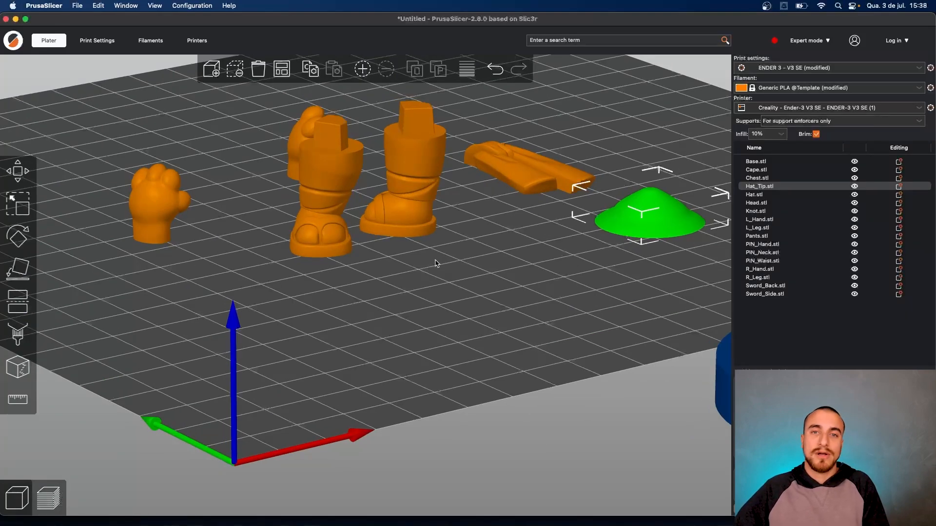
{"action": "left_click_drag", "start_coordinate": [417, 254], "coordinate": [428, 292]}
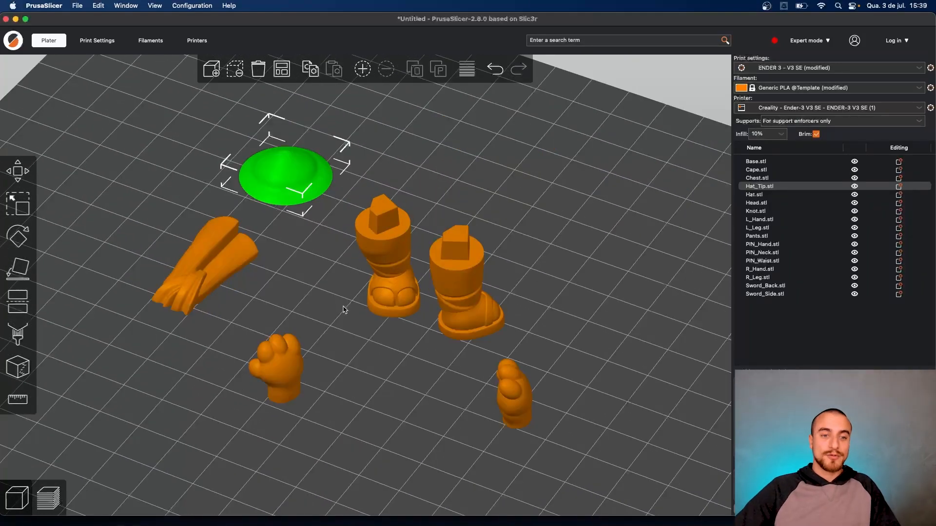
{"action": "left_click_drag", "start_coordinate": [346, 308], "coordinate": [385, 287]}
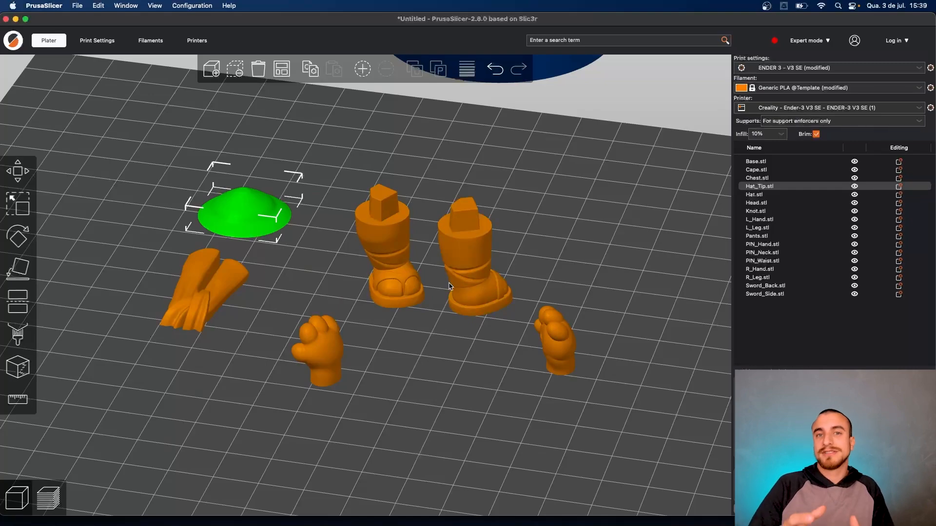
{"action": "left_click_drag", "start_coordinate": [467, 380], "coordinate": [507, 337]}
{"action": "scroll", "coordinate": [535, 353], "scroll_direction": "down", "scroll_amount": 5}
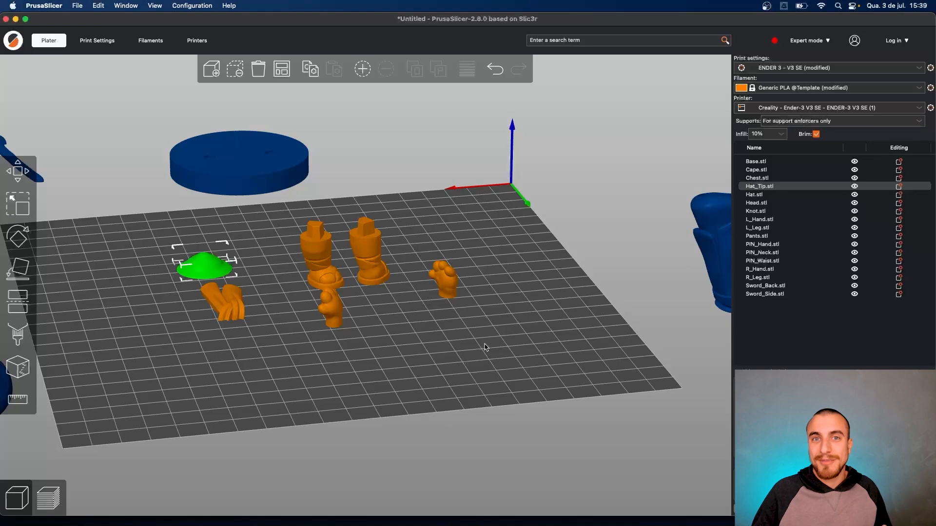
{"action": "mouse_move", "coordinate": [399, 341]}
{"action": "left_mouse_down"}
{"action": "mouse_move", "coordinate": [423, 342]}
{"action": "mouse_move", "coordinate": [412, 347]}
{"action": "left_mouse_up"}
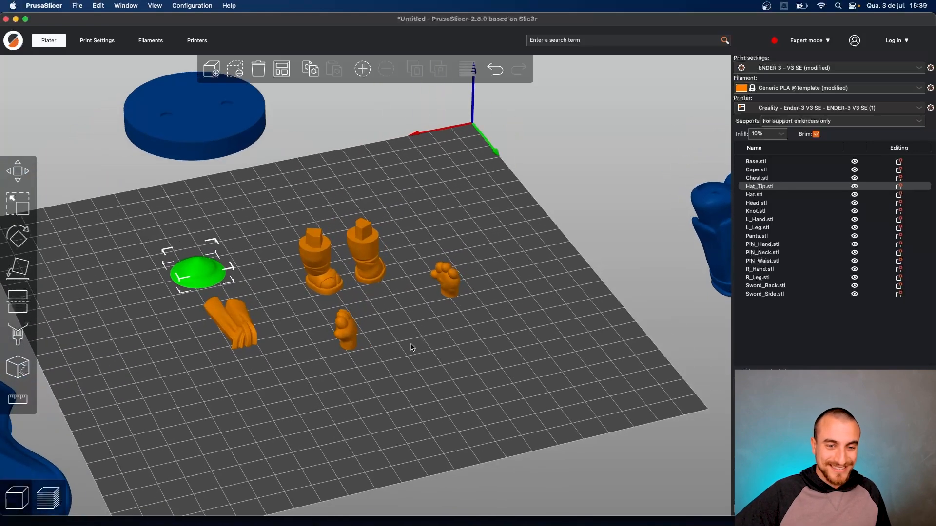
{"action": "left_click", "coordinate": [246, 325]}
{"action": "left_click", "coordinate": [203, 274]}
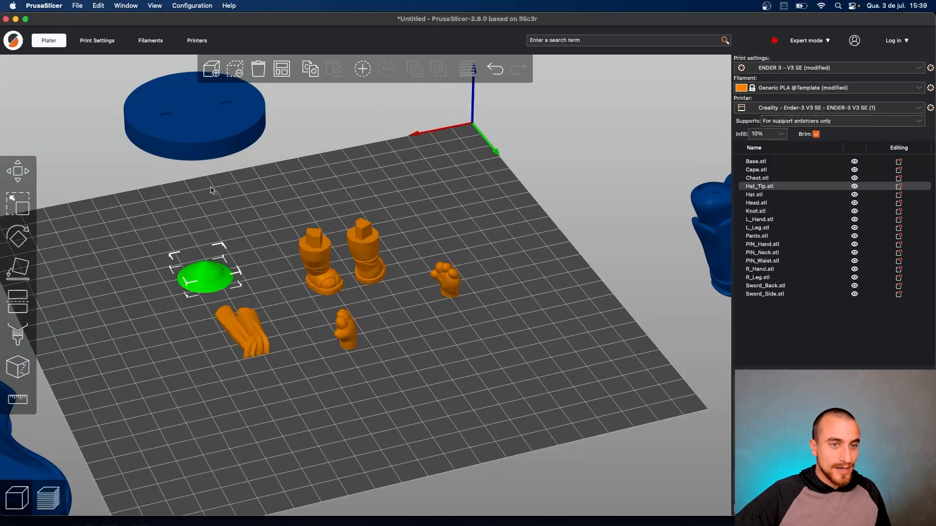
- Review layer height and infill, slice the six parts with brims (1h6m), and return to the editor
{"action": "left_click", "coordinate": [98, 39]}
{"action": "left_click", "coordinate": [260, 93]}
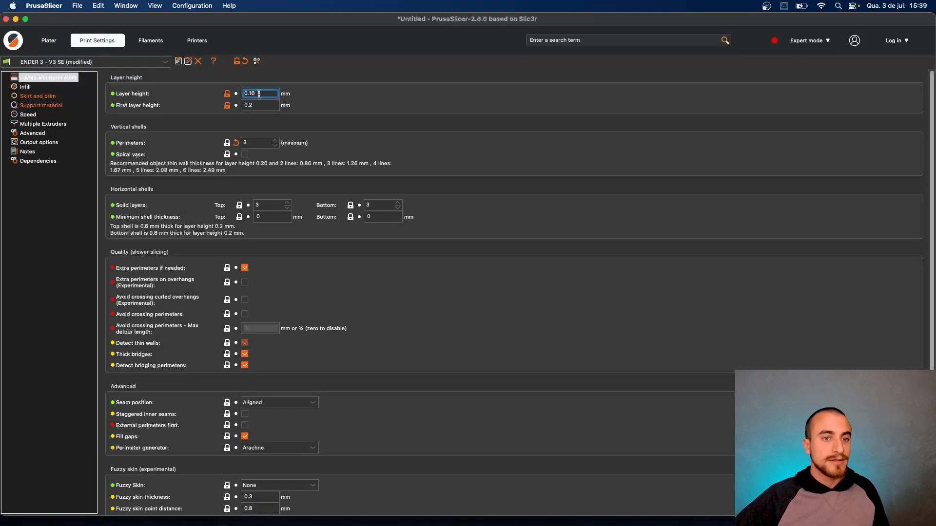
{"action": "left_click", "coordinate": [25, 88]}
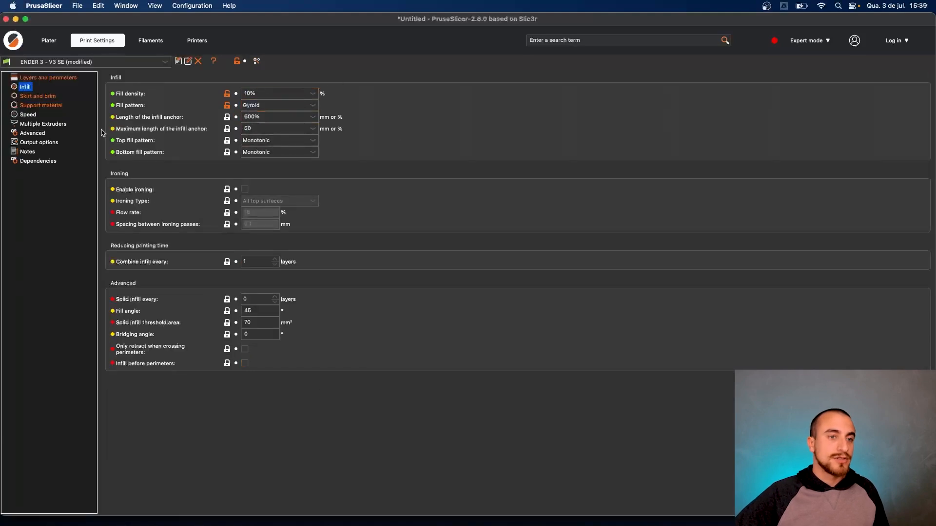
{"action": "left_click", "coordinate": [50, 44]}
{"action": "left_click", "coordinate": [831, 507]}
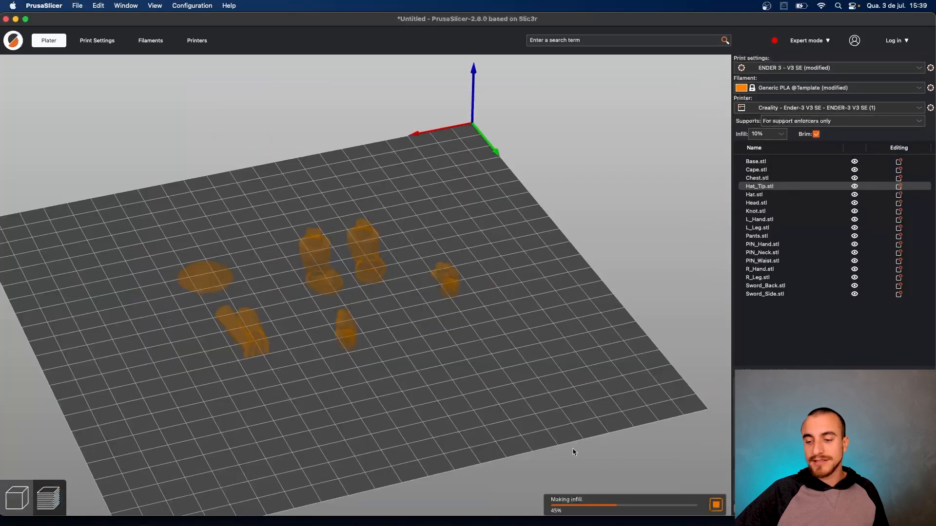
{"action": "scroll", "coordinate": [376, 293], "scroll_direction": "down", "scroll_amount": 1}
{"action": "scroll", "coordinate": [376, 293], "scroll_direction": "up", "scroll_amount": 5}
{"action": "scroll", "coordinate": [380, 368], "scroll_direction": "down", "scroll_amount": 5}
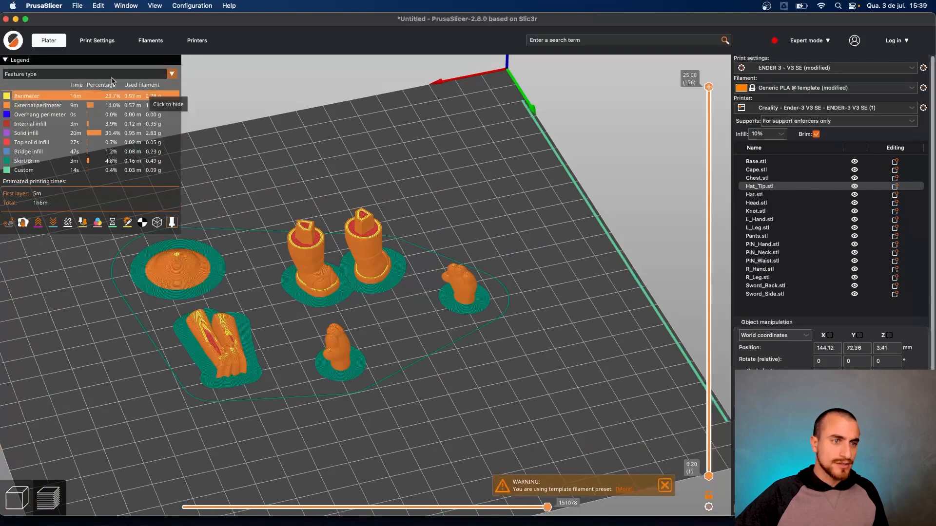
{"action": "left_click", "coordinate": [19, 494]}
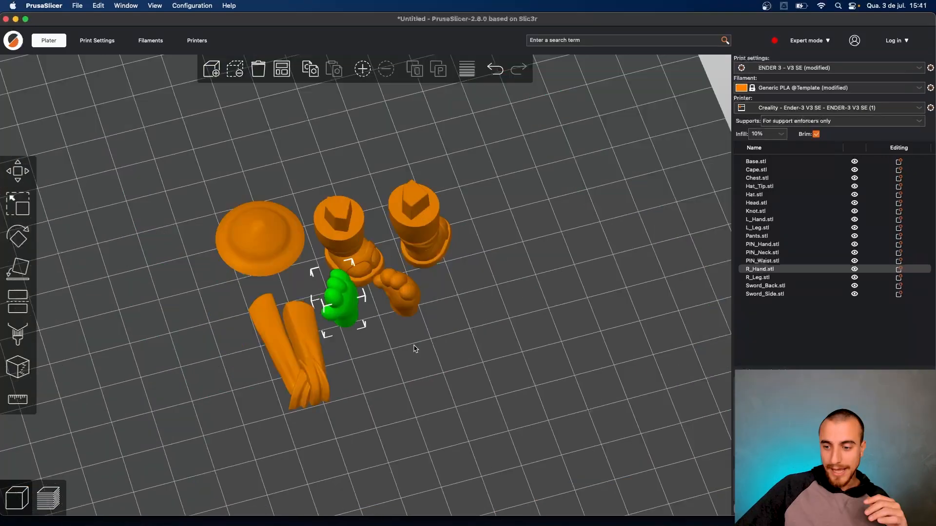
- Reposition the hands and long folded piece, re-slice for about 1h4m, and return to the editor
{"action": "left_click", "coordinate": [410, 304], "text": "shift"}
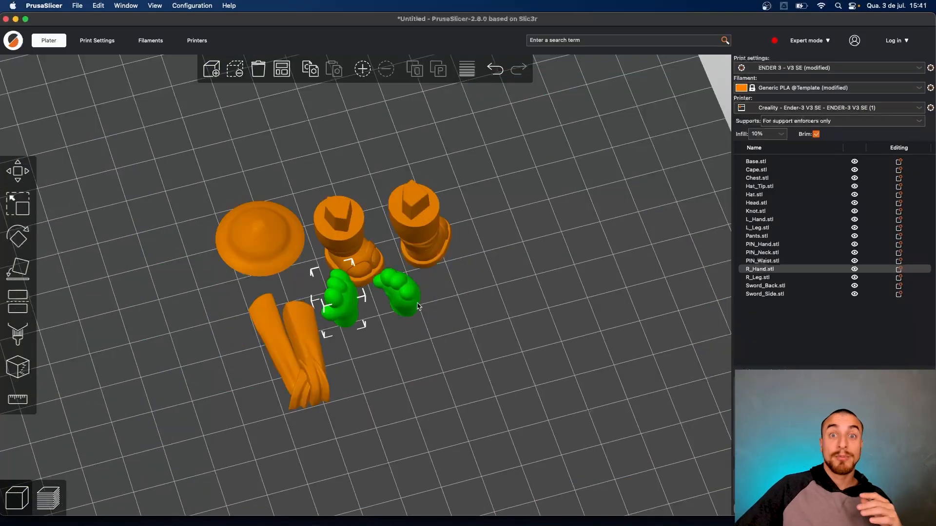
{"action": "left_click", "coordinate": [417, 306]}
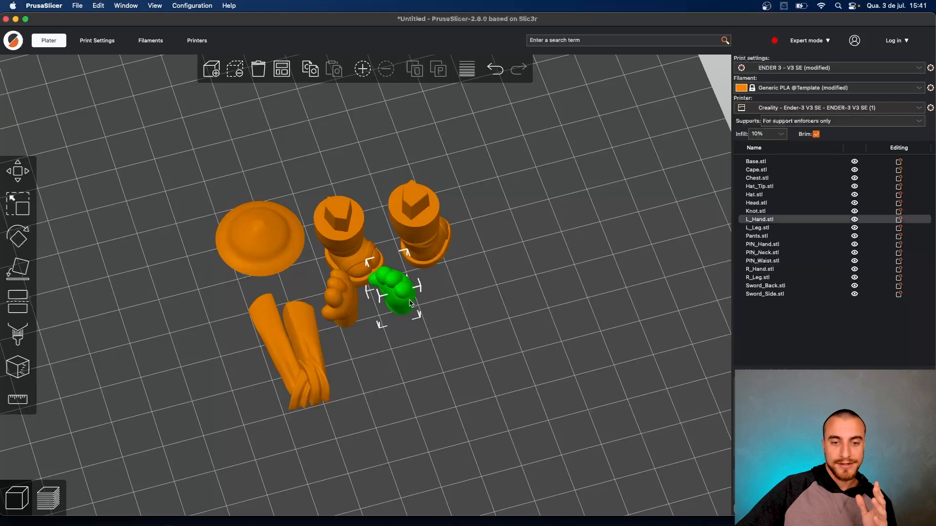
{"action": "left_click_drag", "start_coordinate": [459, 364], "coordinate": [337, 363]}
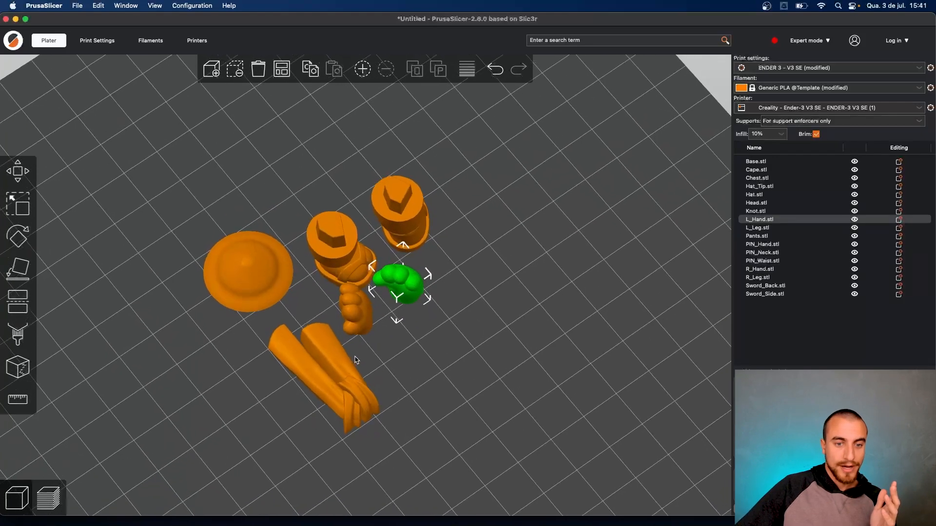
{"action": "left_click", "coordinate": [337, 363]}
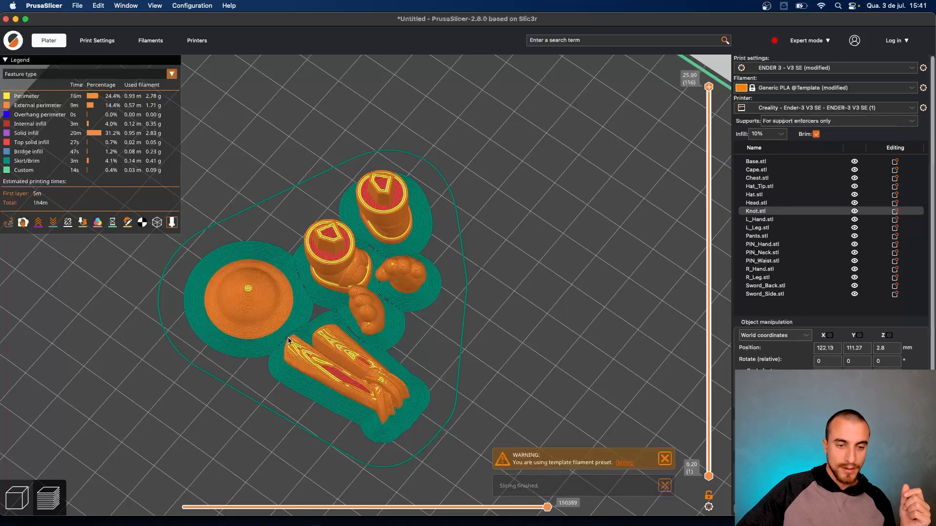
{"action": "left_click_drag", "start_coordinate": [278, 341], "coordinate": [416, 337]}
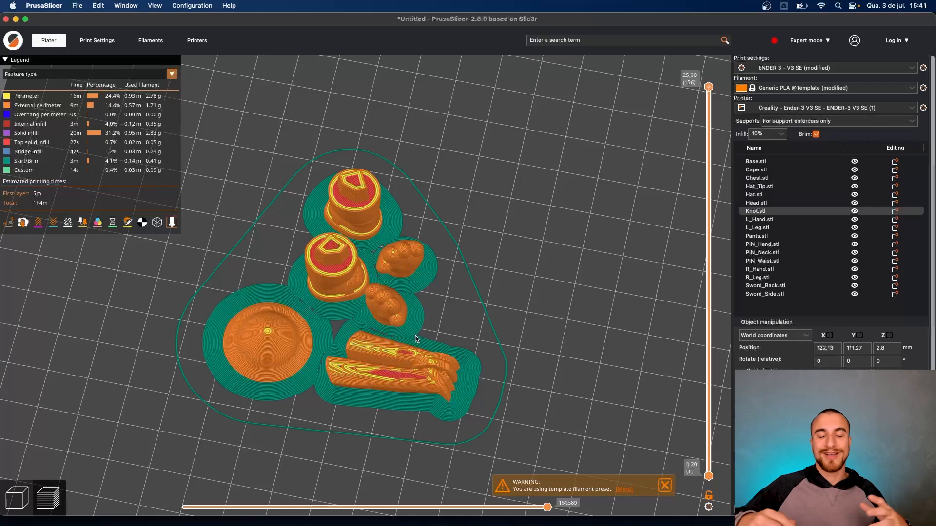
{"action": "left_click", "coordinate": [16, 497]}
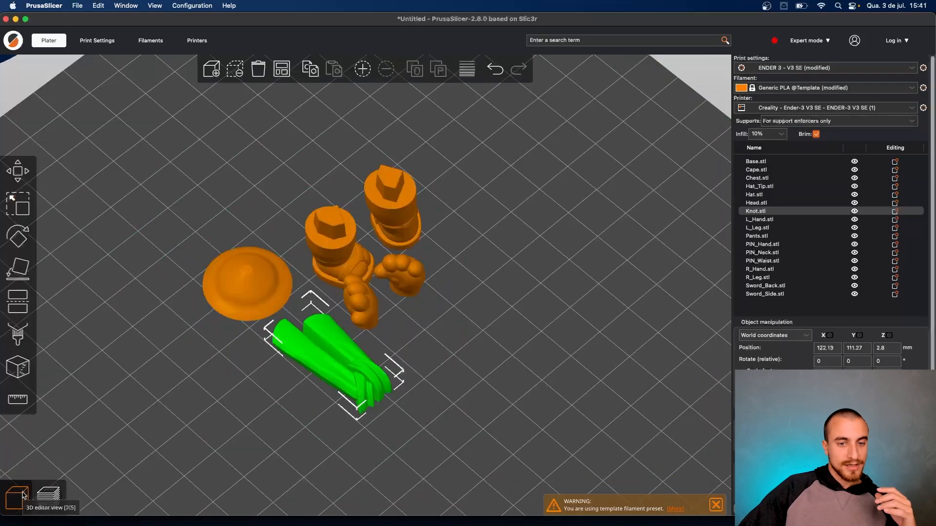
- Box-select the six sliced parts and drag them off the bed
{"action": "scroll", "coordinate": [300, 363], "scroll_direction": "down", "scroll_amount": 3}
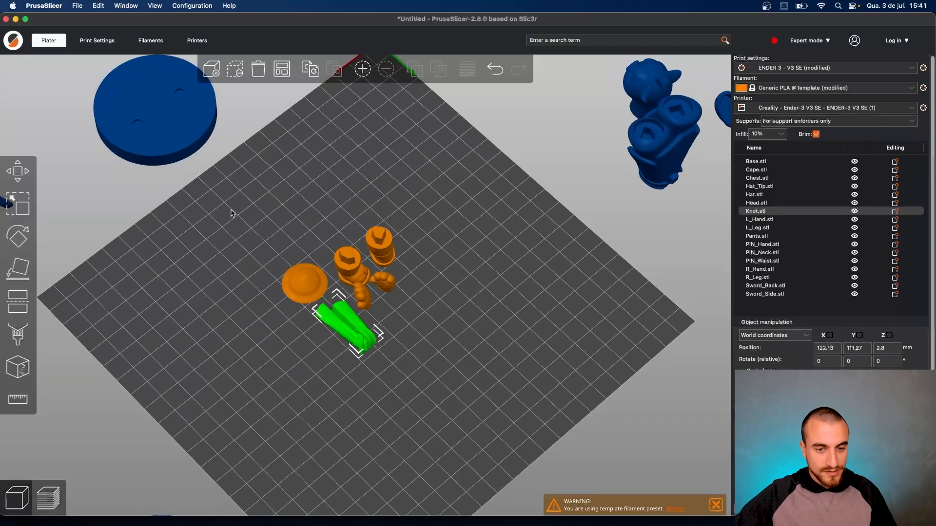
{"action": "left_click_drag", "start_coordinate": [236, 221], "coordinate": [416, 324], "text": "shift"}
{"action": "scroll", "coordinate": [355, 303], "scroll_direction": "down", "scroll_amount": 4}
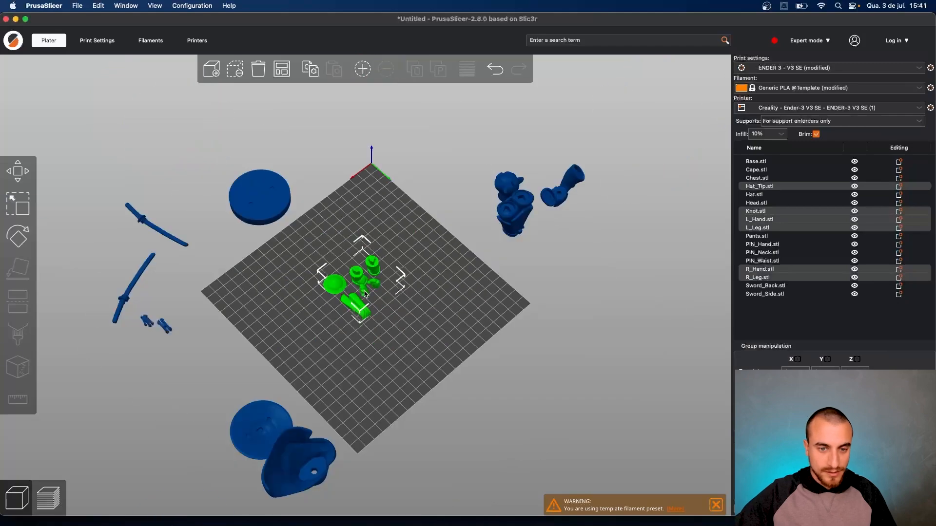
{"action": "left_click_drag", "start_coordinate": [364, 294], "coordinate": [472, 168]}
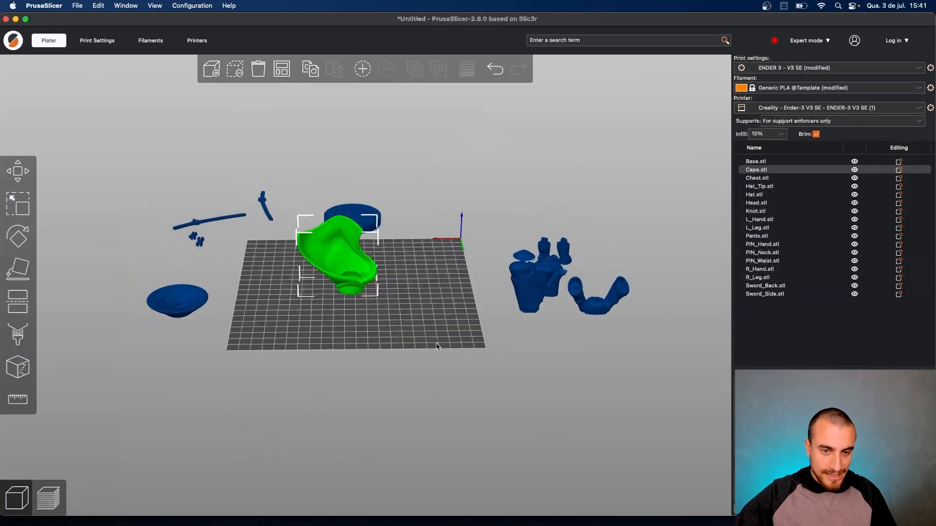
- View the Cape alone on the bed from near top-down and slice it
{"action": "scroll", "coordinate": [337, 293], "scroll_direction": "up", "scroll_amount": 5}
{"action": "left_click_drag", "start_coordinate": [311, 344], "coordinate": [334, 338]}
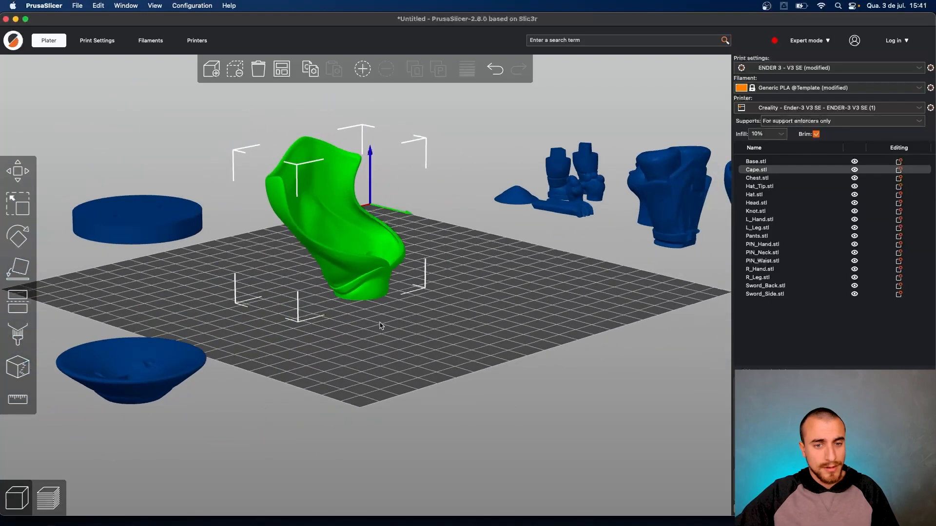
{"action": "scroll", "coordinate": [381, 326], "scroll_direction": "up", "scroll_amount": 5}
{"action": "left_click_drag", "start_coordinate": [425, 326], "coordinate": [489, 323]}
{"action": "key", "text": "Tab"}
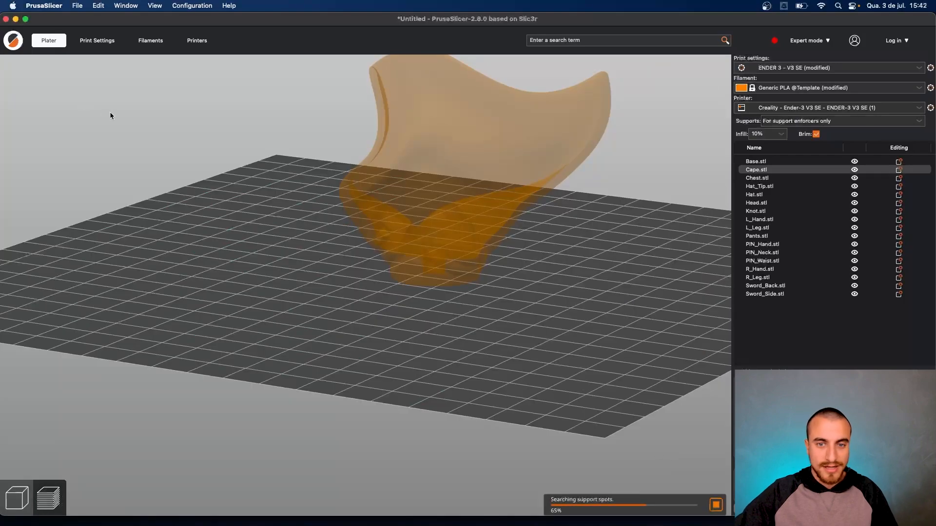
- Orbit the sliced Cape preview to check its brim and first layers, estimated at 1h29m
{"action": "left_click_drag", "start_coordinate": [542, 275], "coordinate": [531, 252]}
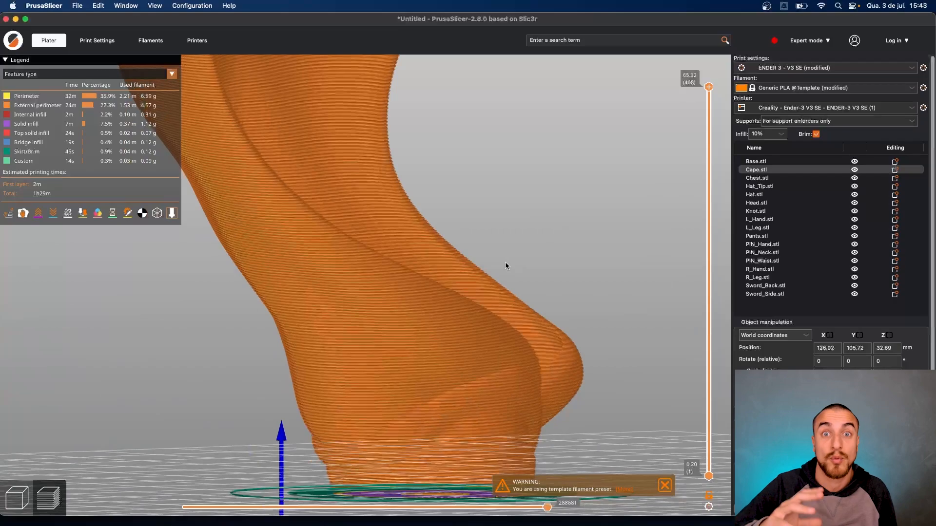
{"action": "mouse_move", "coordinate": [516, 242]}
{"action": "left_mouse_down"}
{"action": "mouse_move", "coordinate": [483, 246]}
{"action": "mouse_move", "coordinate": [482, 235]}
{"action": "mouse_move", "coordinate": [501, 240]}
{"action": "mouse_move", "coordinate": [464, 250]}
{"action": "mouse_move", "coordinate": [498, 239]}
{"action": "left_mouse_up"}
{"action": "scroll", "coordinate": [481, 235], "scroll_direction": "down", "scroll_amount": 8}
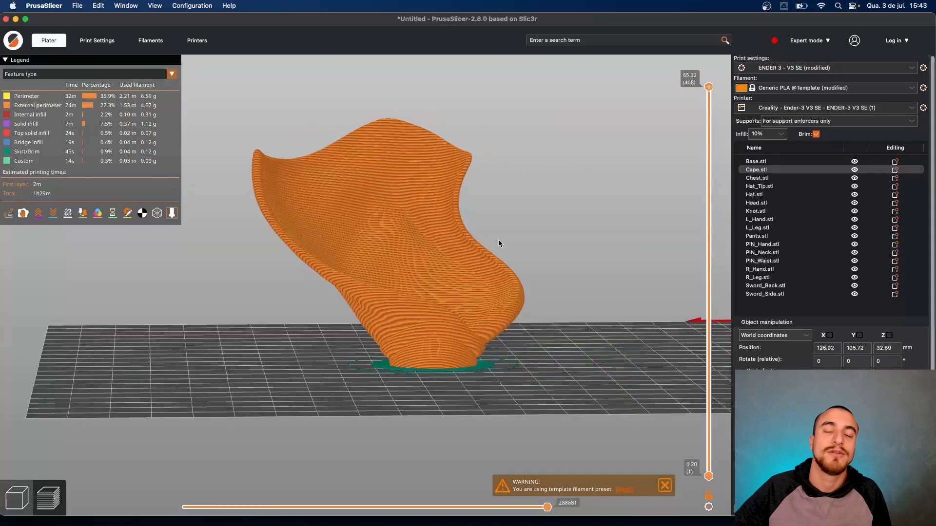
{"action": "left_click_drag", "start_coordinate": [351, 287], "coordinate": [358, 335]}
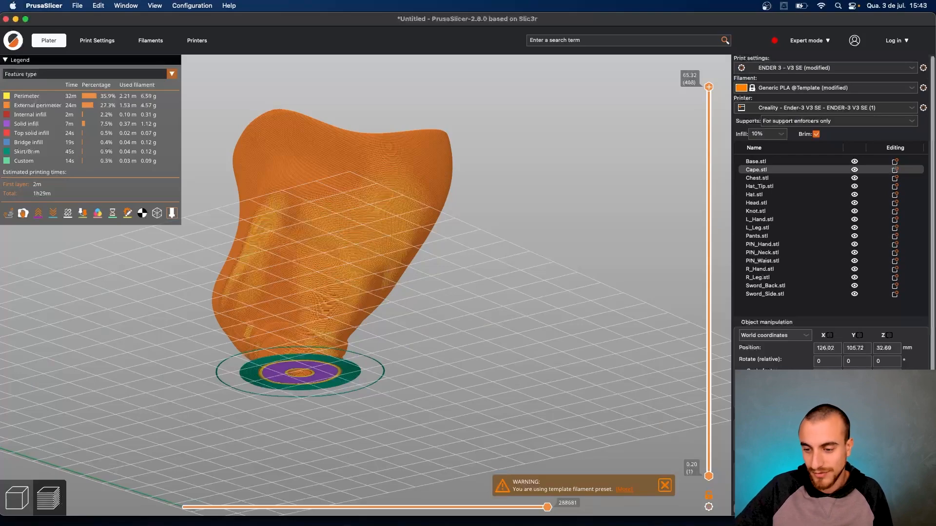
{"action": "scroll", "coordinate": [409, 320], "scroll_direction": "up", "scroll_amount": 5}
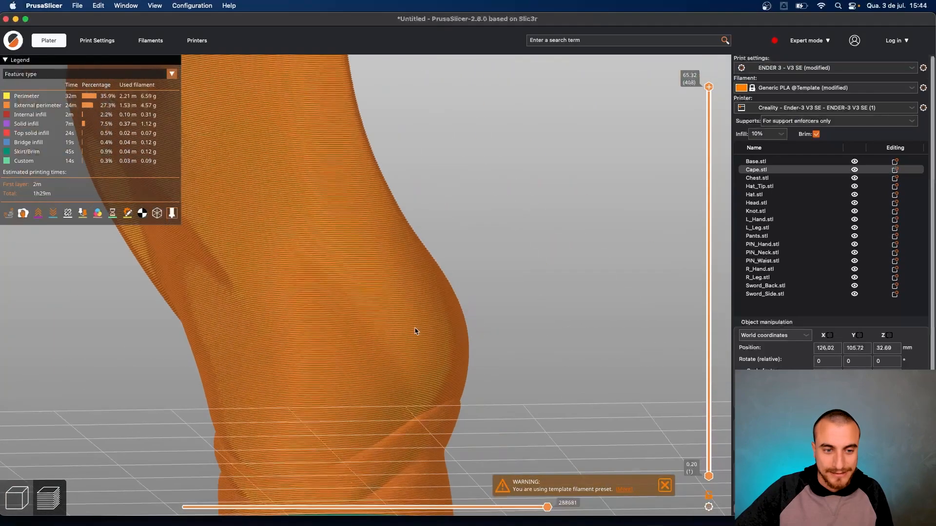
{"action": "left_click_drag", "start_coordinate": [415, 332], "coordinate": [461, 316]}
{"action": "left_click_drag", "start_coordinate": [387, 293], "coordinate": [539, 285]}
{"action": "scroll", "coordinate": [540, 288], "scroll_direction": "down", "scroll_amount": 10}
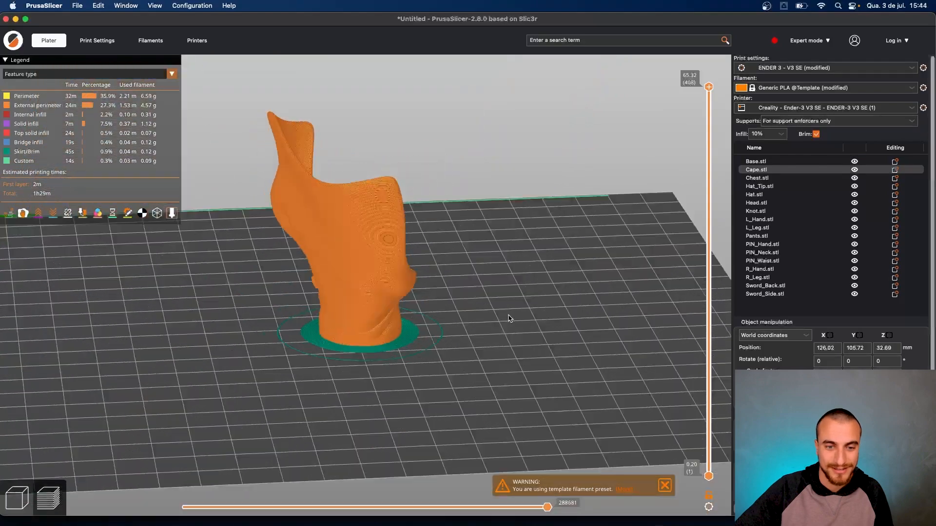
{"action": "left_click_drag", "start_coordinate": [508, 316], "coordinate": [483, 327]}
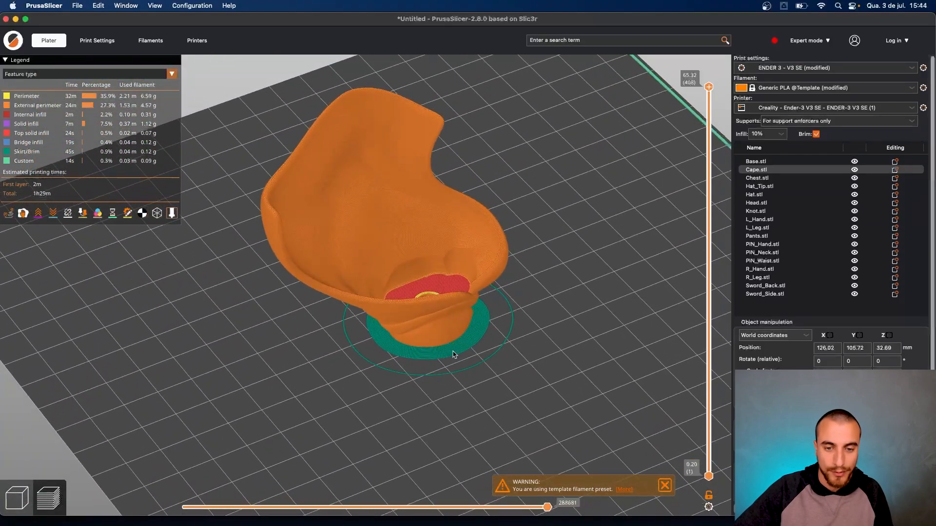
{"action": "mouse_move", "coordinate": [489, 331]}
{"action": "left_mouse_down"}
{"action": "mouse_move", "coordinate": [535, 330]}
{"action": "mouse_move", "coordinate": [507, 331]}
{"action": "left_mouse_up"}
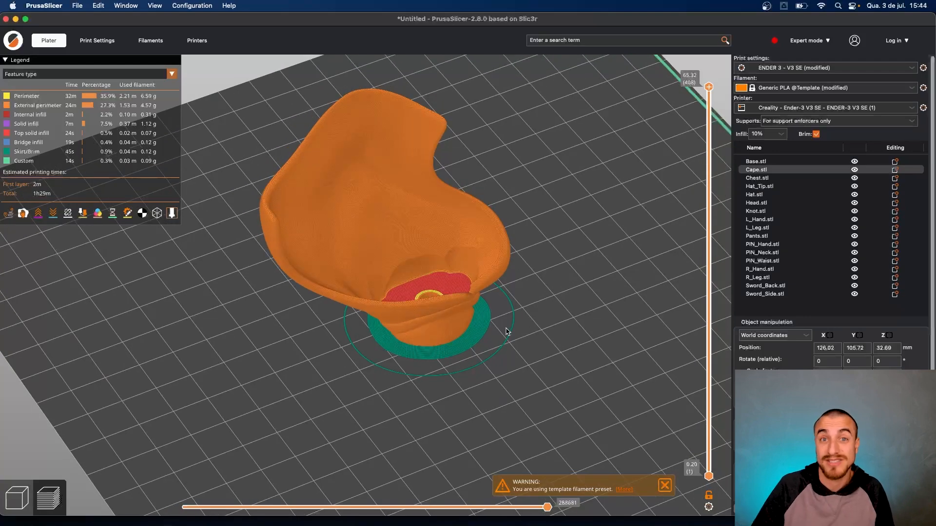
- Toggle between the 3D view and the preview, ending in the 3D editor
{"action": "key", "text": "Tab"}
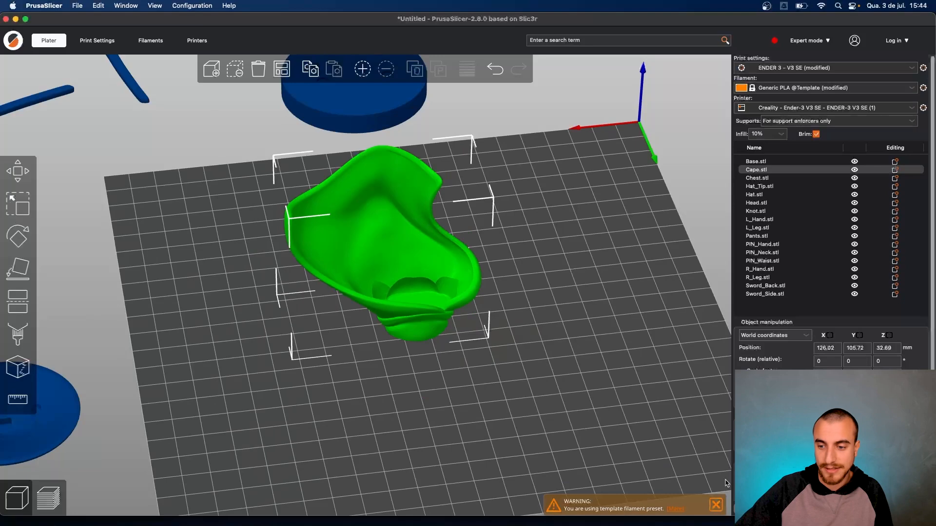
{"action": "key", "text": "Tab"}
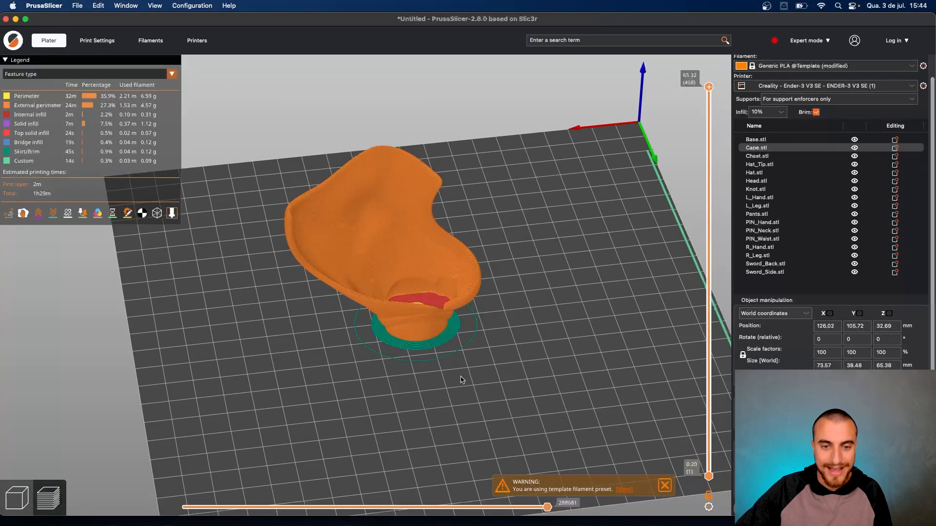
{"action": "left_click", "coordinate": [17, 497]}
{"action": "scroll", "coordinate": [369, 375], "scroll_direction": "down", "scroll_amount": 3}
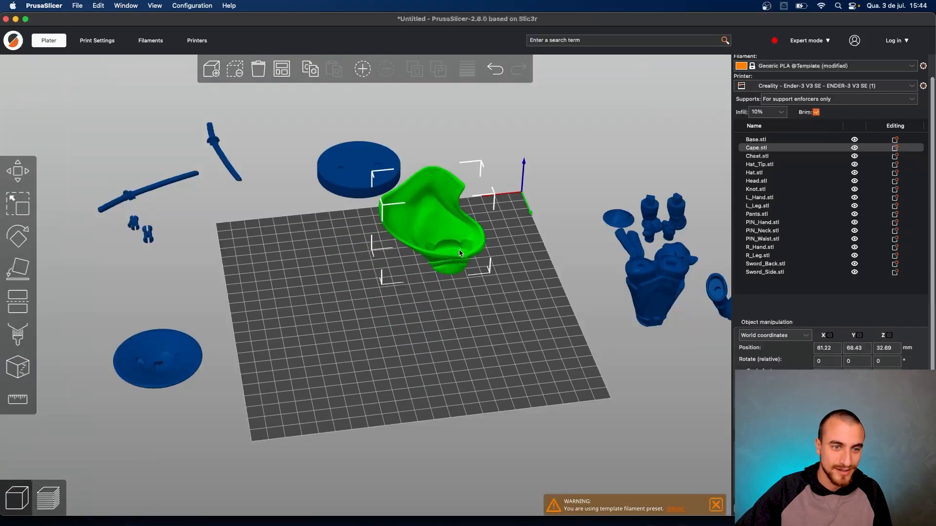
- Move the Cape off the bed and bring the Base disc and Hat onto it
{"action": "left_click_drag", "start_coordinate": [376, 263], "coordinate": [529, 144]}
{"action": "left_click_drag", "start_coordinate": [341, 167], "coordinate": [340, 323]}
{"action": "left_click_drag", "start_coordinate": [167, 356], "coordinate": [302, 341]}
{"action": "left_click_drag", "start_coordinate": [308, 411], "coordinate": [311, 373]}
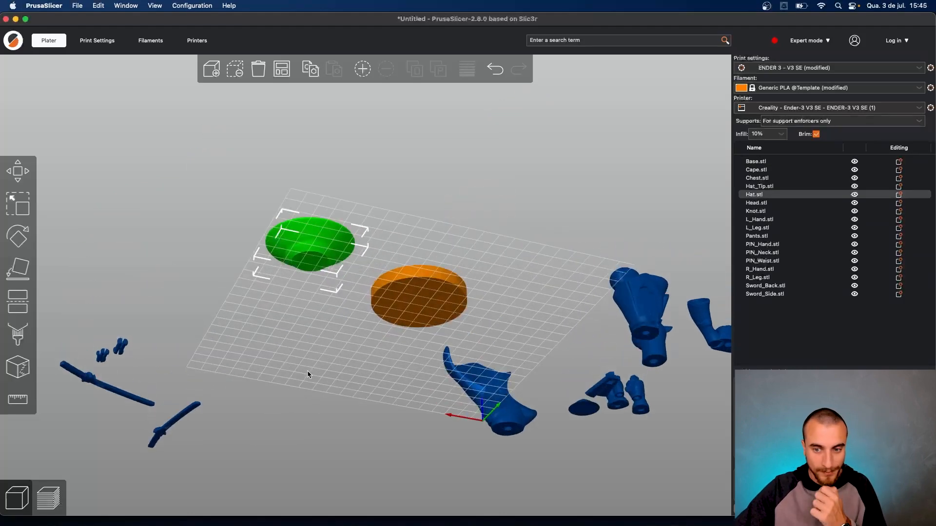
{"action": "left_click_drag", "start_coordinate": [421, 253], "coordinate": [689, 174]}
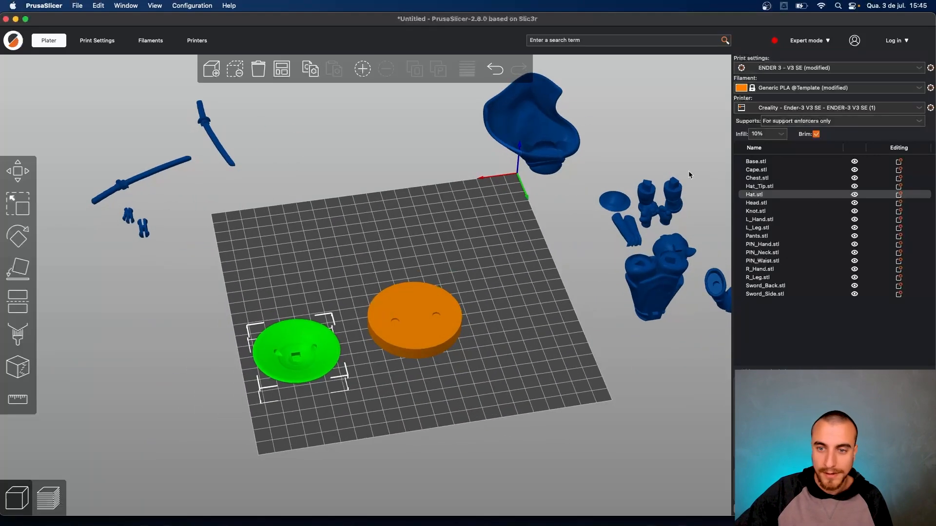
- Try the Hat_Tip and Hat on the bed, then clear them so only the Base disc remains
{"action": "left_click_drag", "start_coordinate": [625, 204], "coordinate": [507, 260]}
{"action": "left_click_drag", "start_coordinate": [600, 182], "coordinate": [606, 180]}
{"action": "left_click_drag", "start_coordinate": [291, 367], "coordinate": [162, 376]}
{"action": "mouse_move", "coordinate": [324, 417]}
{"action": "left_mouse_down"}
{"action": "mouse_move", "coordinate": [309, 408]}
{"action": "mouse_move", "coordinate": [324, 379]}
{"action": "mouse_move", "coordinate": [318, 401]}
{"action": "left_mouse_up"}
{"action": "left_click_drag", "start_coordinate": [161, 334], "coordinate": [344, 298]}
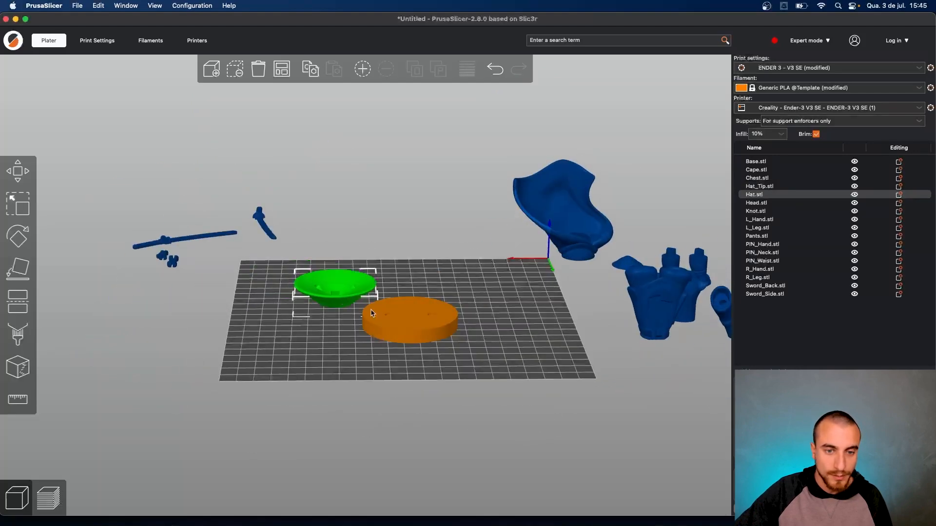
{"action": "left_click_drag", "start_coordinate": [383, 322], "coordinate": [426, 322]}
{"action": "left_click_drag", "start_coordinate": [368, 355], "coordinate": [369, 363]}
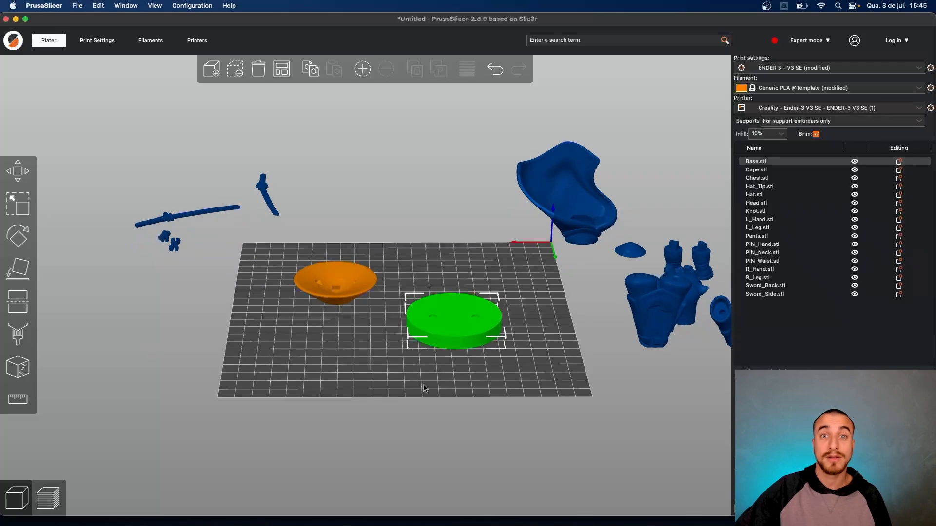
{"action": "left_click_drag", "start_coordinate": [332, 284], "coordinate": [142, 328]}
- Select the Base disc and show the Layers and perimeters print settings (0.16 mm layer height)
{"action": "left_click", "coordinate": [400, 318]}
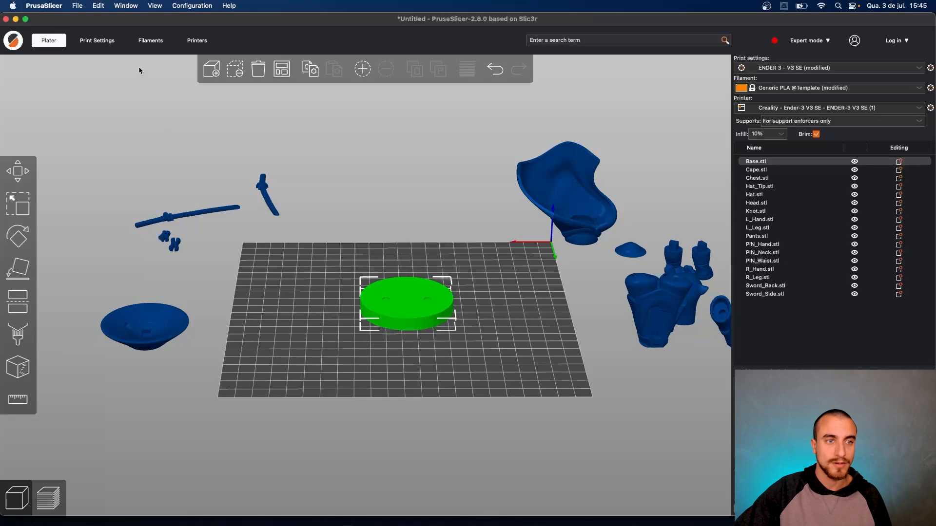
{"action": "left_click", "coordinate": [97, 40]}
{"action": "left_click", "coordinate": [49, 78]}
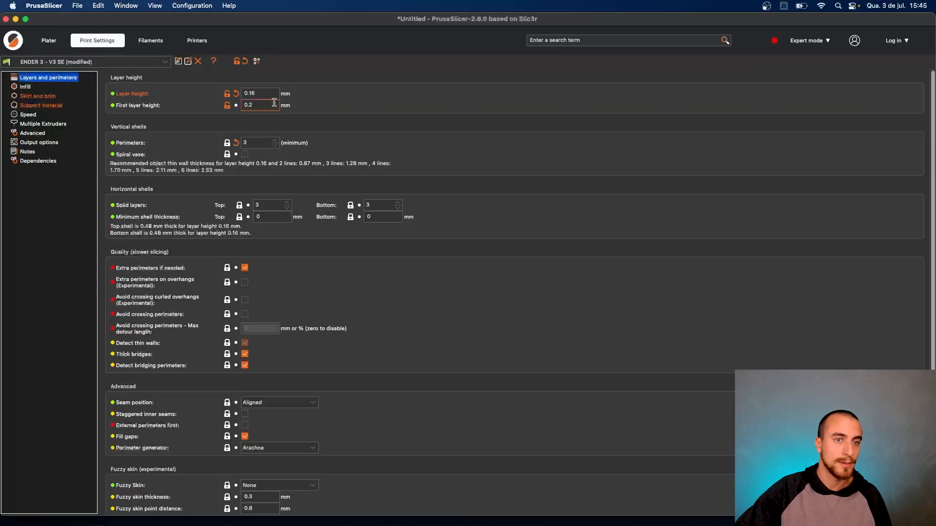
- Change the layer height from 0.16 and slice the Base disc to preview it
{"action": "left_click", "coordinate": [260, 93]}
{"action": "key", "text": "BackSpace"}
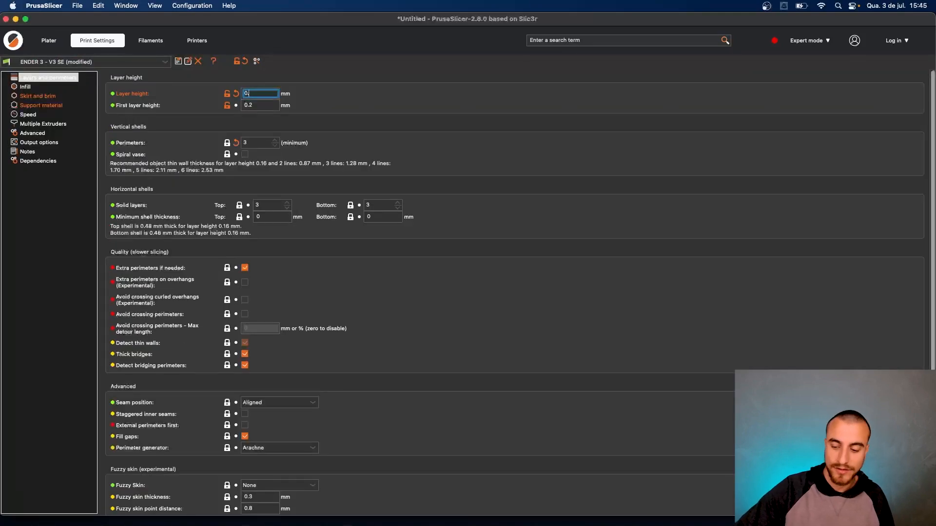
{"action": "left_click", "coordinate": [54, 41]}
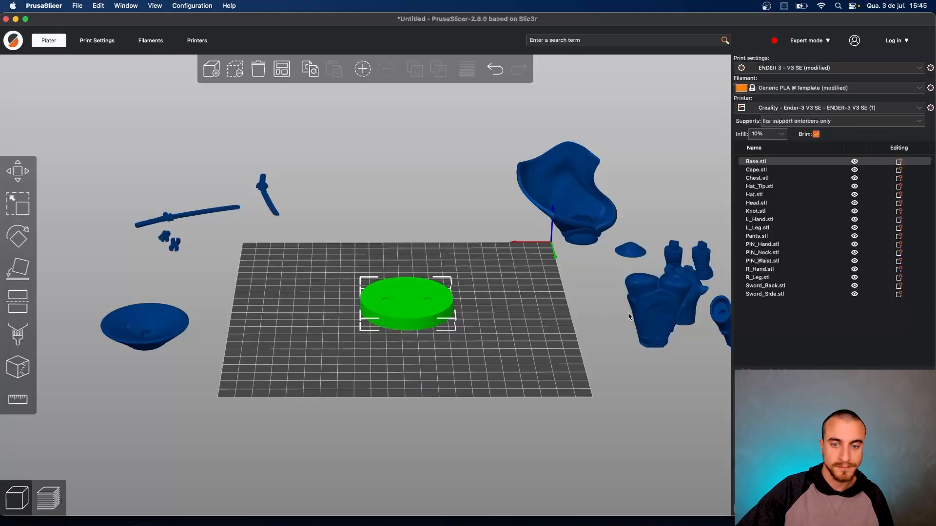
{"action": "left_click", "coordinate": [824, 508]}
{"action": "scroll", "coordinate": [424, 345], "scroll_direction": "up", "scroll_amount": 12}
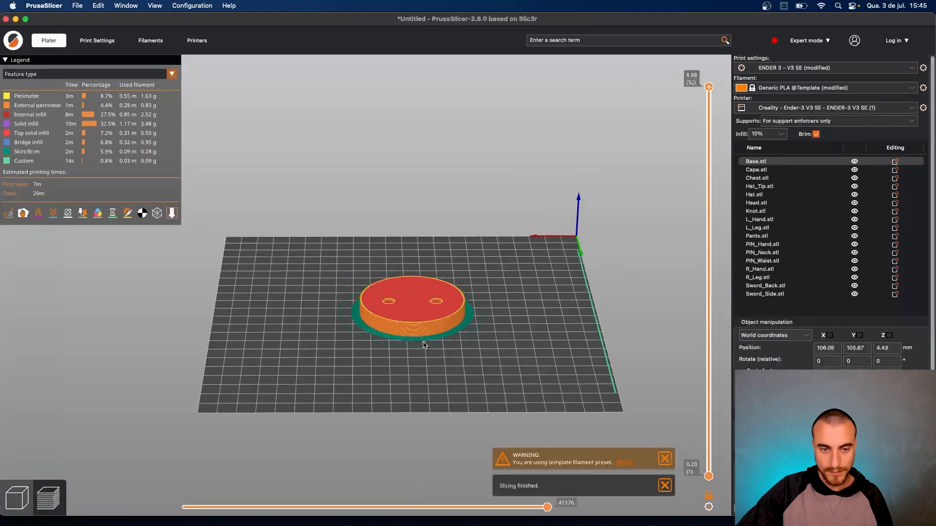
{"action": "right_click_drag", "start_coordinate": [464, 359], "coordinate": [274, 279]}
- Set brim width to 0 and view the Base resliced without a brim at 28m
{"action": "left_click", "coordinate": [97, 41]}
{"action": "left_click", "coordinate": [53, 104]}
{"action": "left_click", "coordinate": [48, 96]}
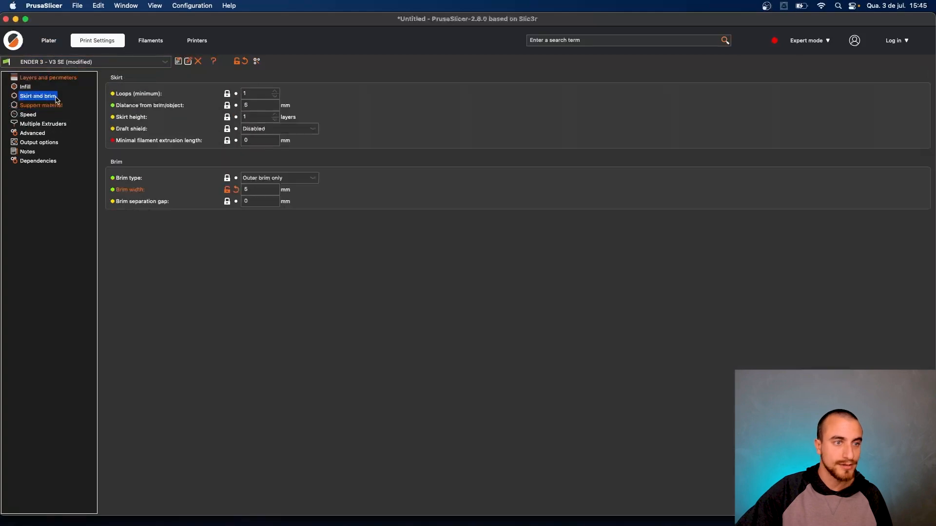
{"action": "left_click", "coordinate": [268, 190]}
{"action": "double_click", "coordinate": [251, 191]}
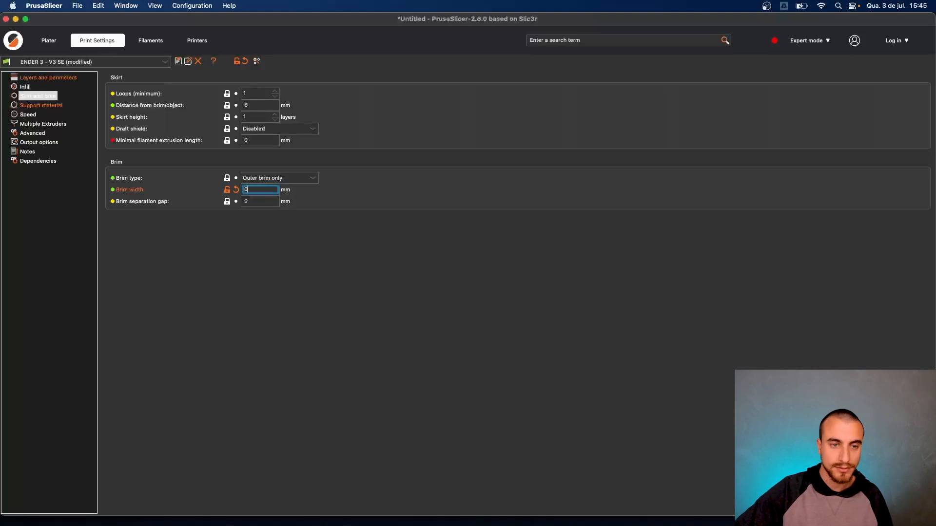
{"action": "left_click", "coordinate": [49, 41]}
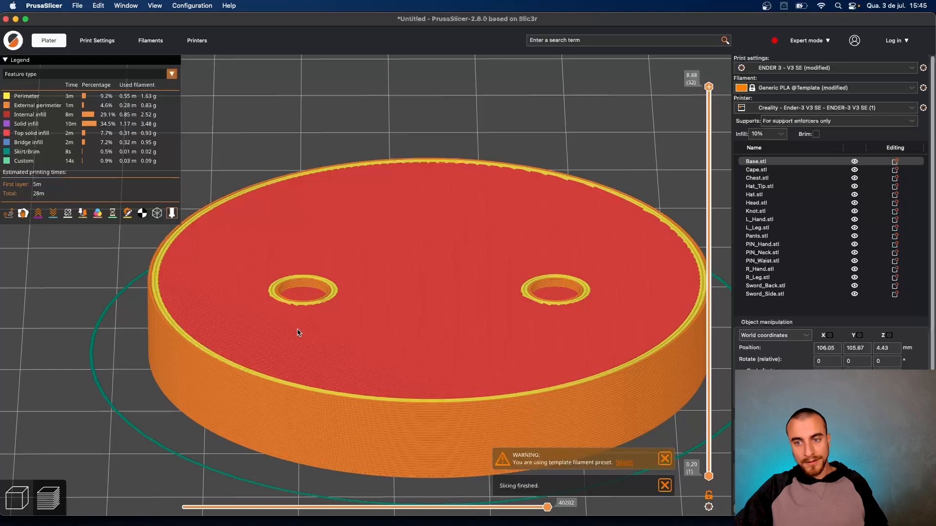
{"action": "left_click", "coordinate": [105, 44]}
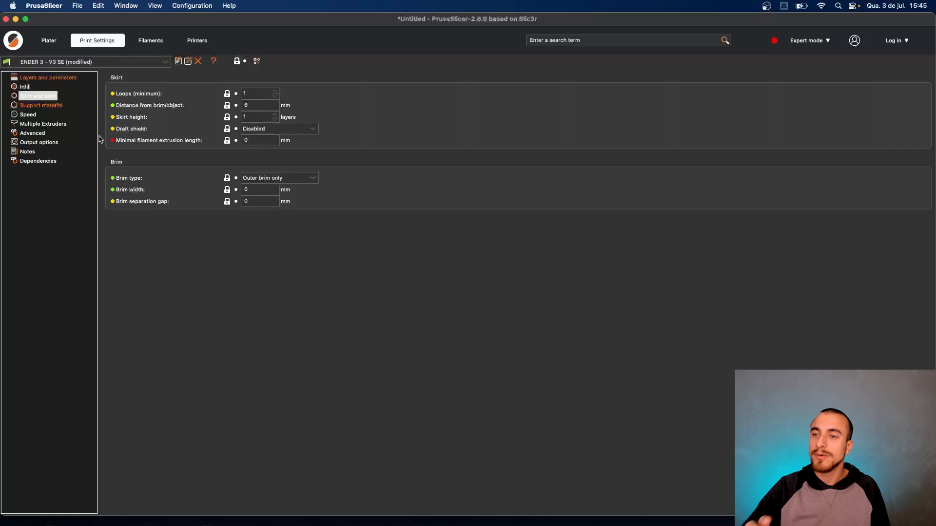
- Switch to Beginner mode and browse Layers, Infill, Skirt and brim, and Support material pages
{"action": "left_click", "coordinate": [828, 41]}
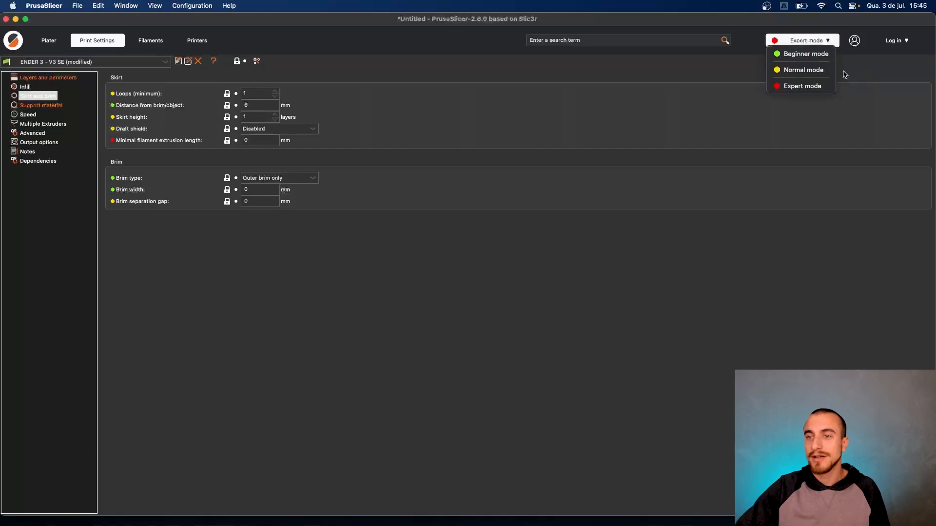
{"action": "left_click", "coordinate": [812, 56]}
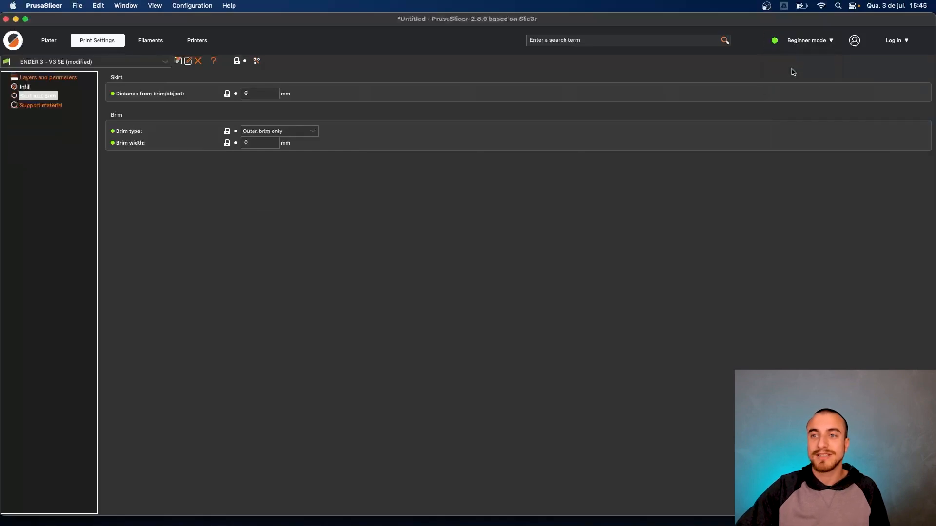
{"action": "left_click", "coordinate": [42, 78]}
{"action": "left_click", "coordinate": [26, 87]}
{"action": "left_click", "coordinate": [36, 96]}
{"action": "left_click", "coordinate": [42, 105]}
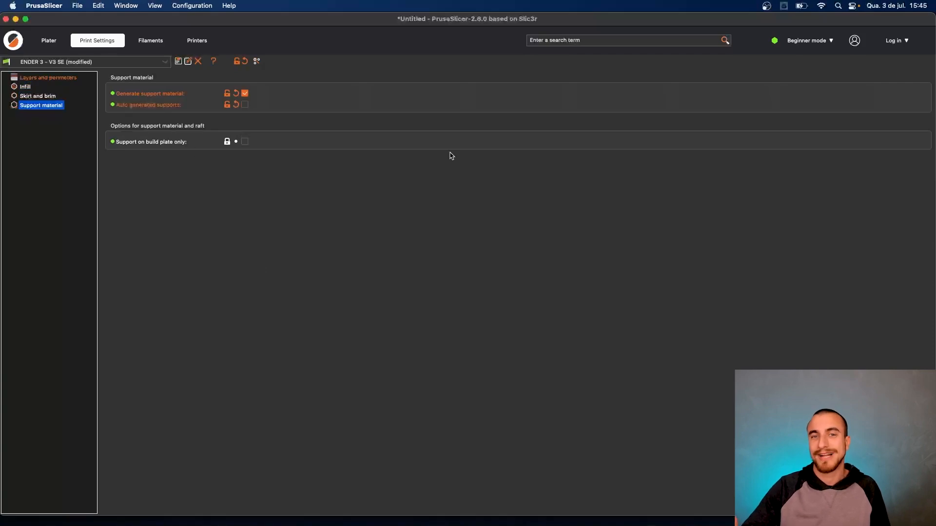
- Switch back to Expert mode and return to the sliced Base preview
{"action": "left_click", "coordinate": [812, 40]}
{"action": "left_click", "coordinate": [816, 86]}
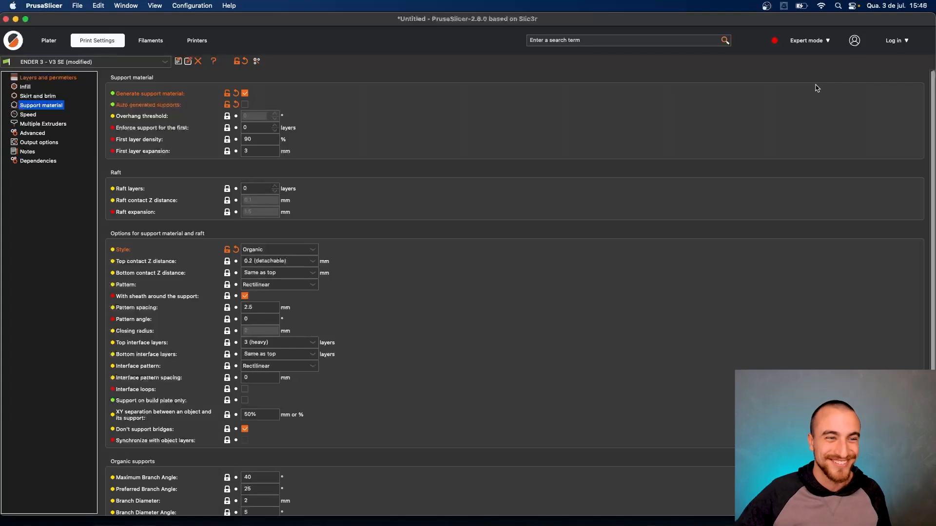
{"action": "left_click", "coordinate": [51, 44]}
- Inspect the sliced Base preview and its Layers and perimeters settings (0.28 layer height)
{"action": "left_click_drag", "start_coordinate": [365, 326], "coordinate": [397, 360]}
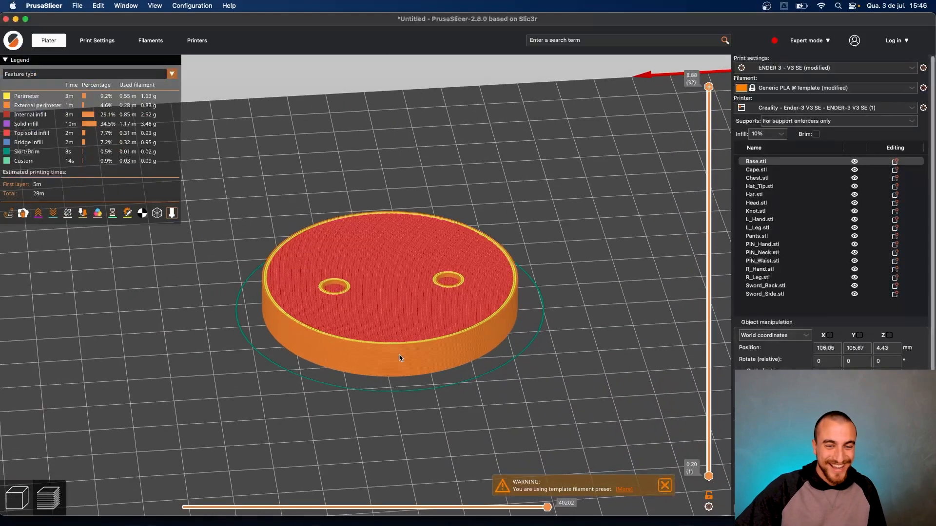
{"action": "left_click", "coordinate": [27, 497]}
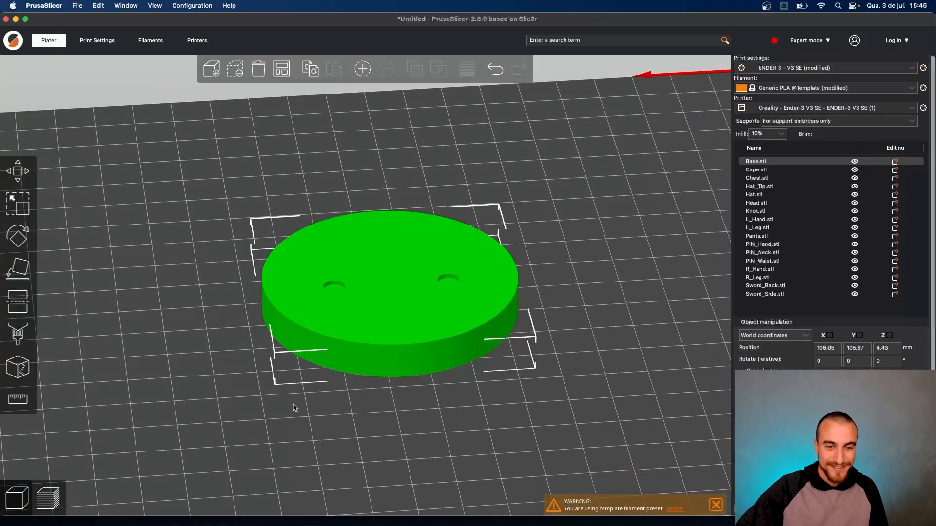
{"action": "key", "text": "Tab"}
{"action": "left_click", "coordinate": [91, 44]}
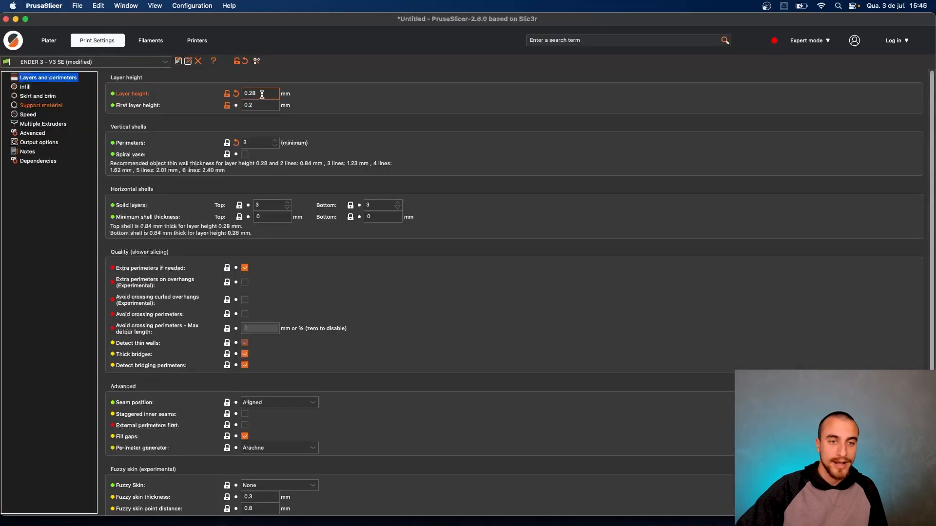
{"action": "left_click", "coordinate": [47, 43]}
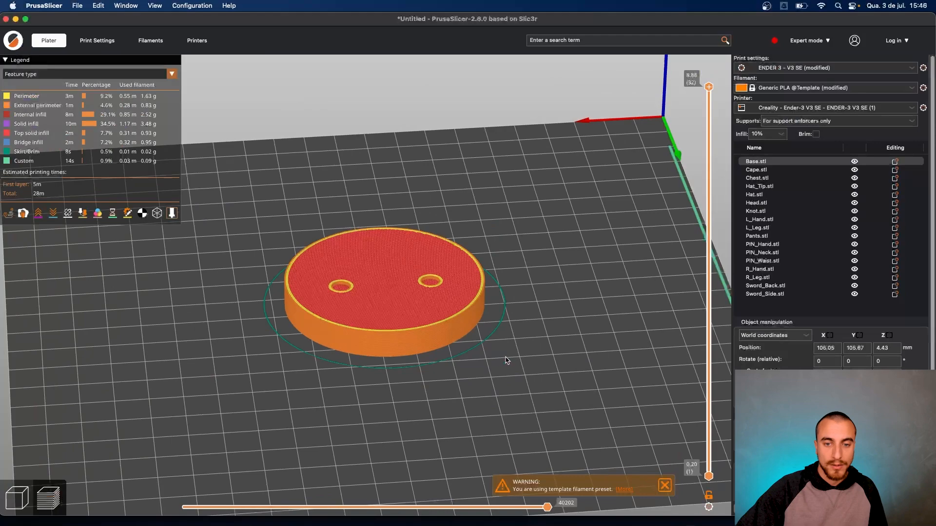
{"action": "key", "text": "3"}
{"action": "left_click_drag", "start_coordinate": [533, 349], "coordinate": [518, 363]}
- Move the Base disc off the bed and place the Hat at the bed centre
{"action": "left_click", "coordinate": [19, 498]}
{"action": "left_click_drag", "start_coordinate": [373, 284], "coordinate": [614, 277]}
{"action": "left_click_drag", "start_coordinate": [280, 246], "coordinate": [379, 289]}
{"action": "left_click_drag", "start_coordinate": [308, 361], "coordinate": [326, 361]}
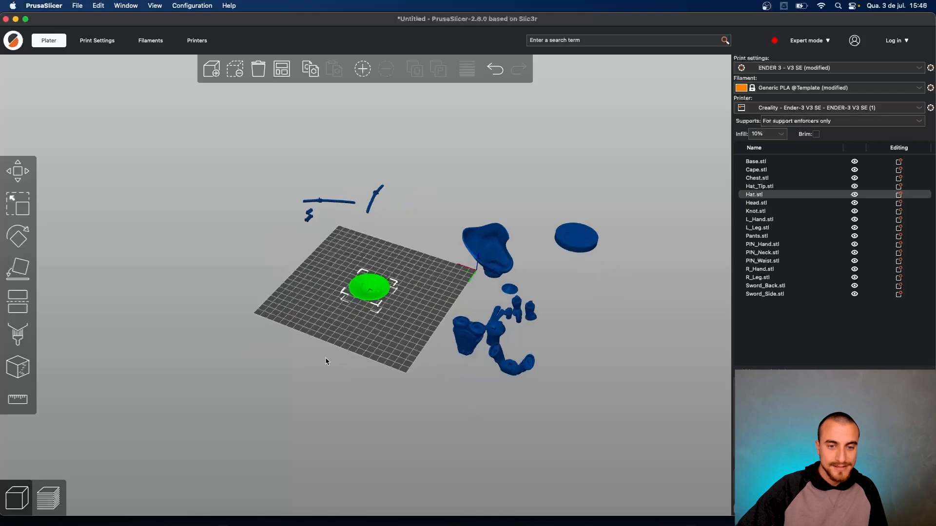
- Set the layer height to 0.2 mm and the brim width to 5 mm
{"action": "left_click", "coordinate": [97, 41]}
{"action": "left_click", "coordinate": [265, 91]}
{"action": "key", "text": "BackSpace"}
{"action": "left_click", "coordinate": [48, 43]}
{"action": "scroll", "coordinate": [451, 364], "scroll_direction": "up", "scroll_amount": 5}
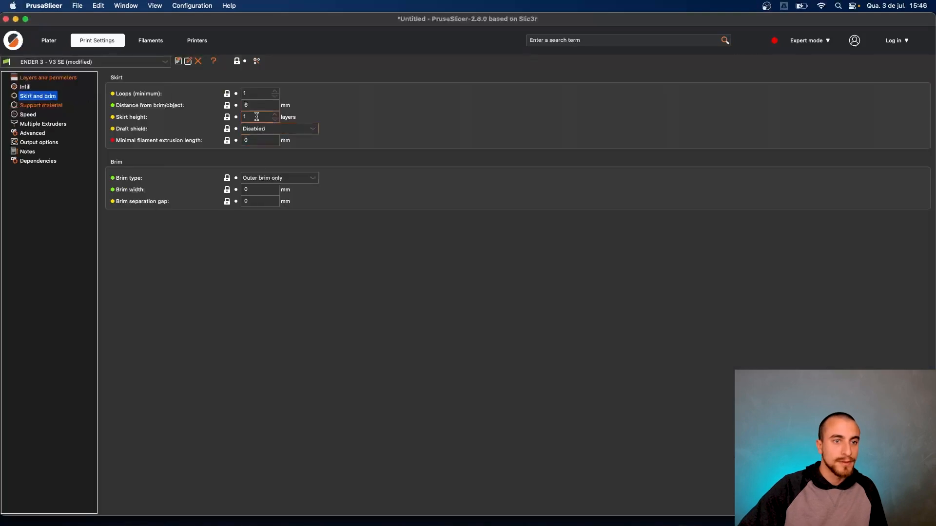
{"action": "double_click", "coordinate": [251, 190]}
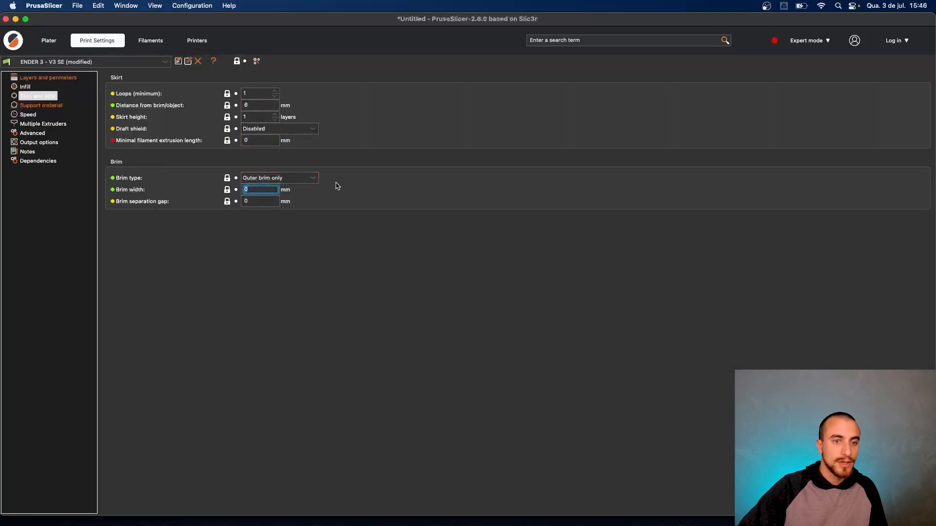
{"action": "type", "text": "5"}
- Slice the Hat for a 26m estimate and orbit to inspect inside the sliced bowl
{"action": "left_click", "coordinate": [62, 42]}
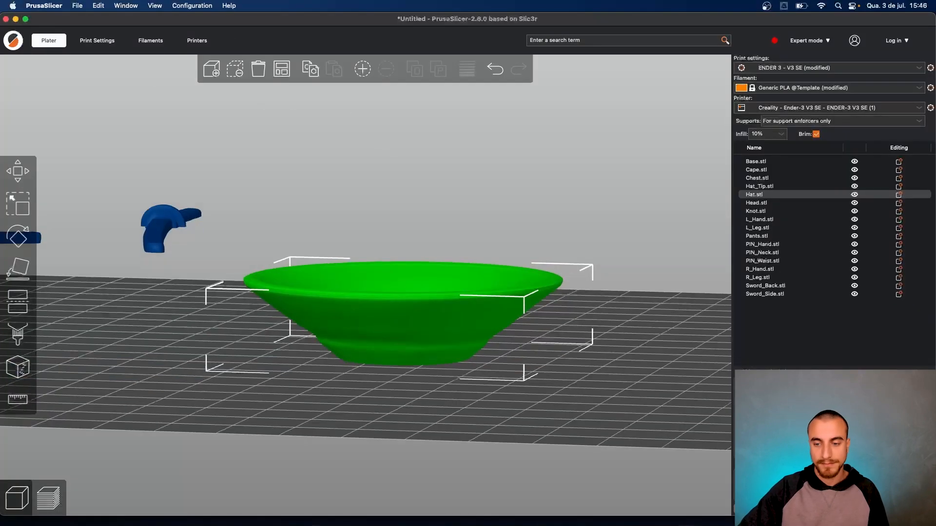
{"action": "left_click", "coordinate": [829, 504]}
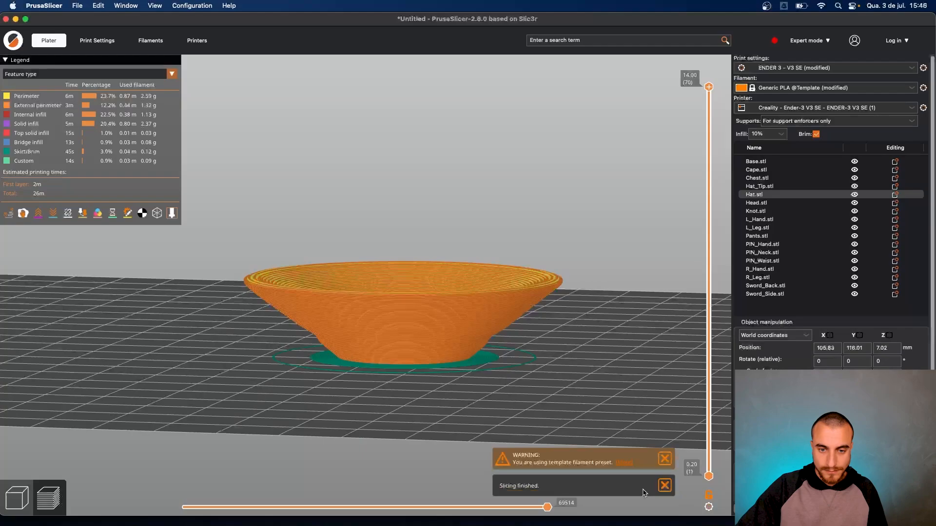
{"action": "left_click_drag", "start_coordinate": [555, 393], "coordinate": [416, 379]}
{"action": "scroll", "coordinate": [537, 384], "scroll_direction": "up", "scroll_amount": 5}
{"action": "left_click_drag", "start_coordinate": [554, 385], "coordinate": [522, 408]}
{"action": "scroll", "coordinate": [536, 406], "scroll_direction": "down", "scroll_amount": 5}
{"action": "scroll", "coordinate": [538, 405], "scroll_direction": "up", "scroll_amount": 10}
{"action": "scroll", "coordinate": [507, 405], "scroll_direction": "down", "scroll_amount": 12}
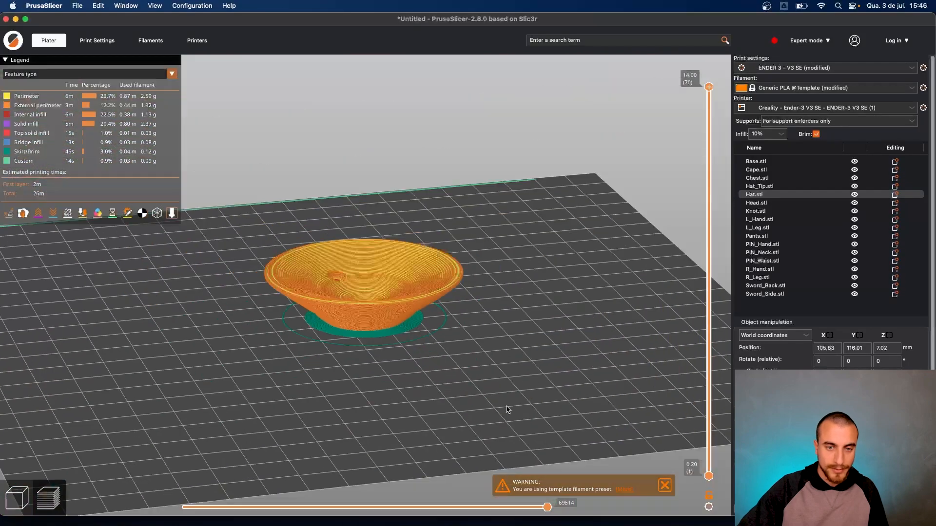
{"action": "scroll", "coordinate": [508, 405], "scroll_direction": "up", "scroll_amount": 4}
- Return to the 3D view and move the Hat off the bed
{"action": "left_click", "coordinate": [17, 498]}
{"action": "scroll", "coordinate": [187, 416], "scroll_direction": "down", "scroll_amount": 3}
{"action": "left_click_drag", "start_coordinate": [347, 291], "coordinate": [352, 134]}
- Move PIN_Neck, PIN_Waist and PIN_Hand together onto the print bed
{"action": "scroll", "coordinate": [313, 333], "scroll_direction": "down", "scroll_amount": 10}
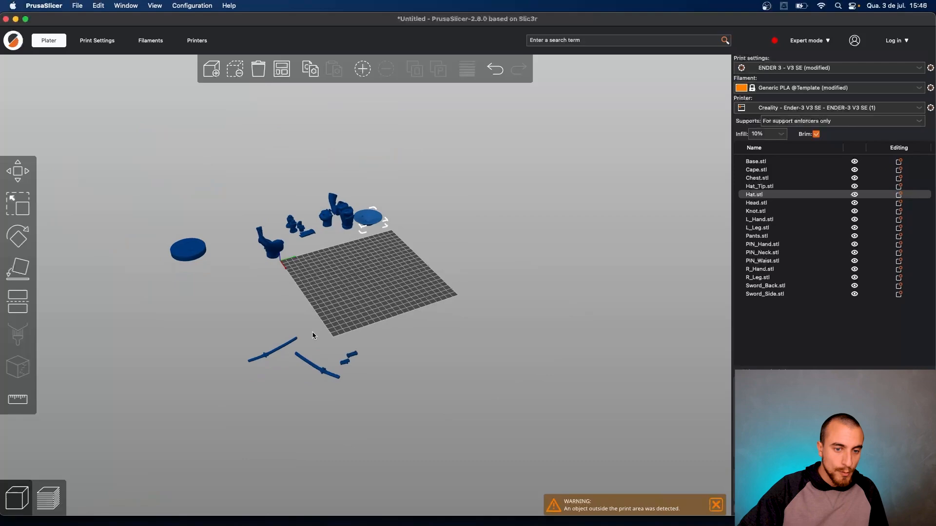
{"action": "scroll", "coordinate": [313, 336], "scroll_direction": "up", "scroll_amount": 5}
{"action": "left_click_drag", "start_coordinate": [359, 373], "coordinate": [341, 208]}
{"action": "left_click_drag", "start_coordinate": [348, 382], "coordinate": [360, 218]}
{"action": "left_click_drag", "start_coordinate": [344, 386], "coordinate": [359, 250]}
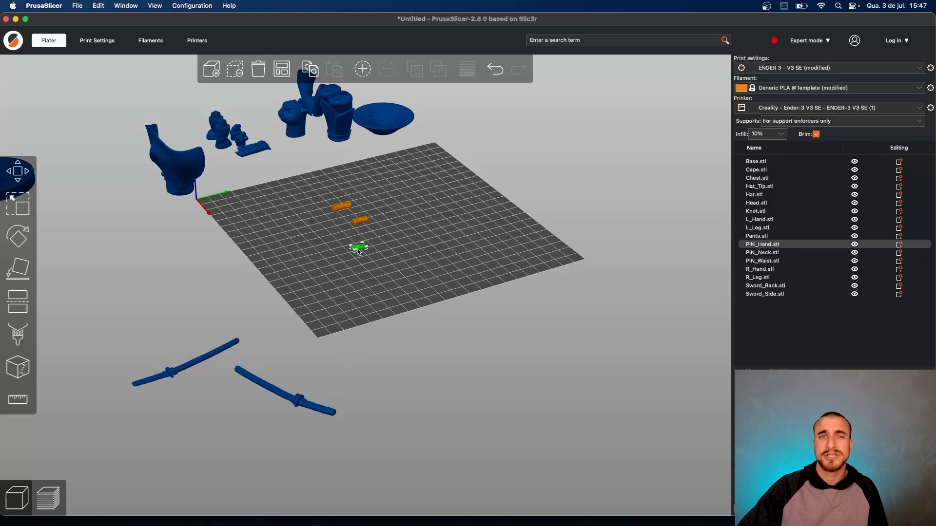
{"action": "left_click_drag", "start_coordinate": [358, 250], "coordinate": [361, 249]}
{"action": "scroll", "coordinate": [361, 251], "scroll_direction": "up", "scroll_amount": 5}
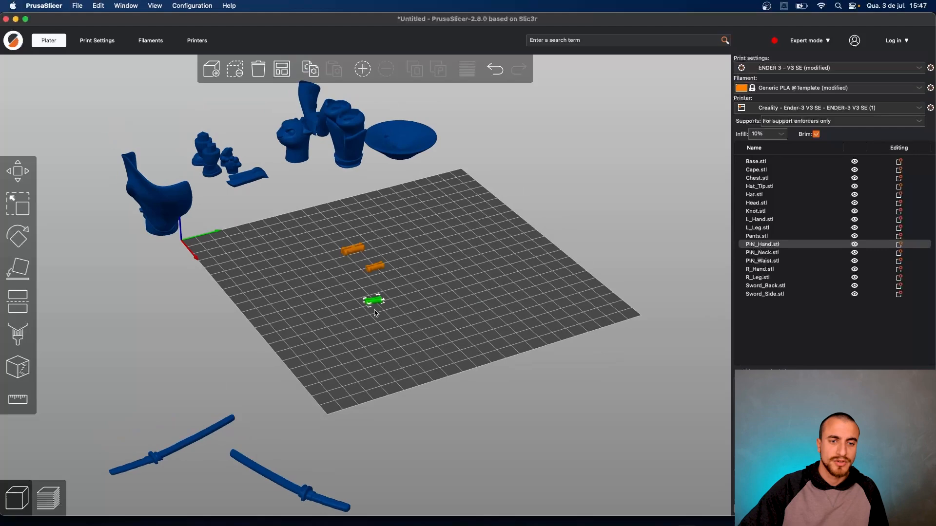
{"action": "scroll", "coordinate": [366, 284], "scroll_direction": "down", "scroll_amount": 4}
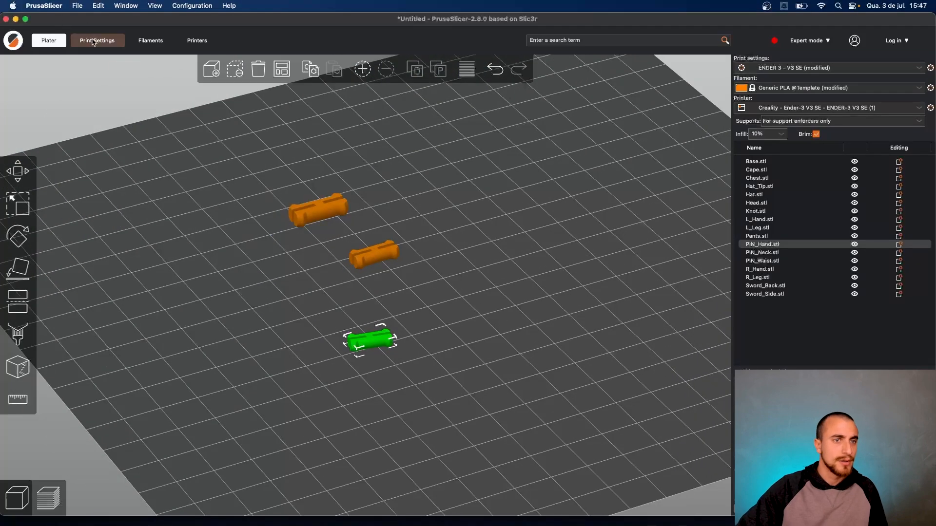
- Check the brim width setting, group the pins, and slice them with brims and skirt (8m)
{"action": "left_click", "coordinate": [97, 41]}
{"action": "left_click_drag", "start_coordinate": [256, 190], "coordinate": [239, 190]}
{"action": "key", "text": "BackSpace"}
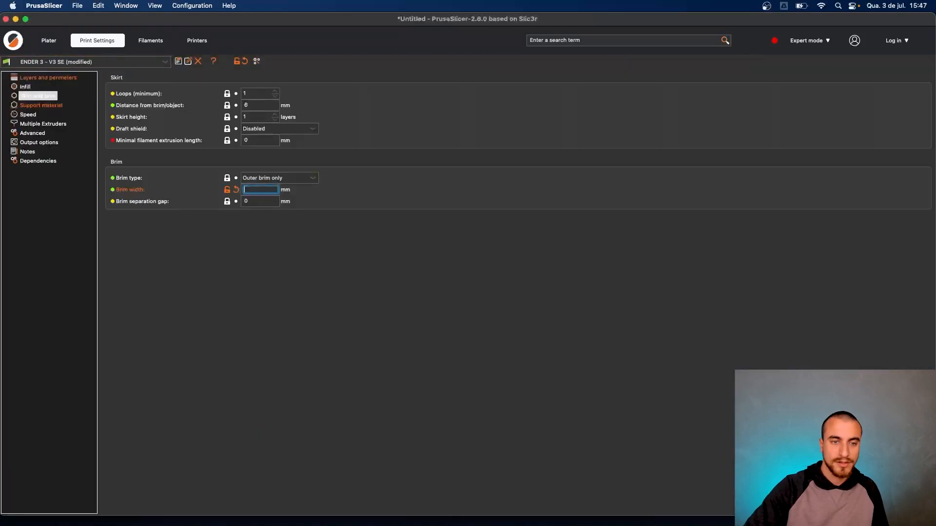
{"action": "left_click", "coordinate": [49, 79]}
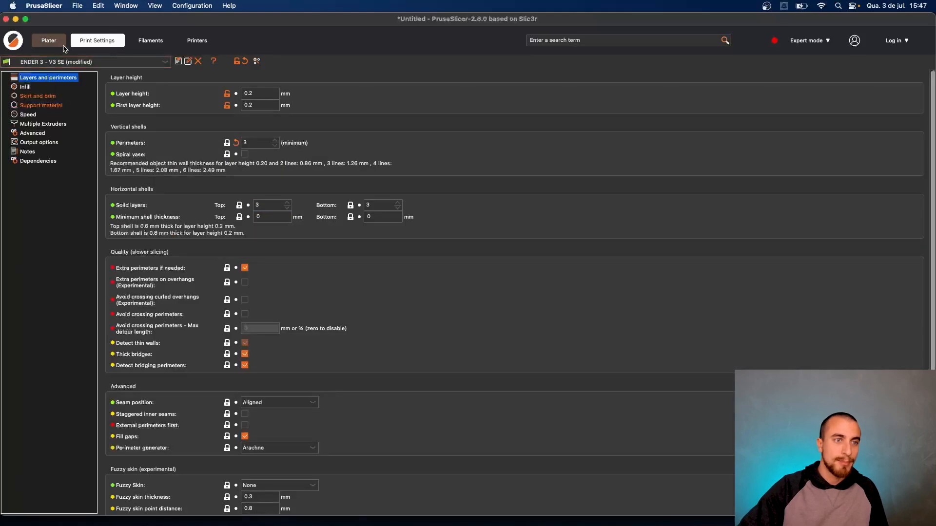
{"action": "left_click", "coordinate": [49, 41]}
{"action": "left_click_drag", "start_coordinate": [392, 332], "coordinate": [435, 291]}
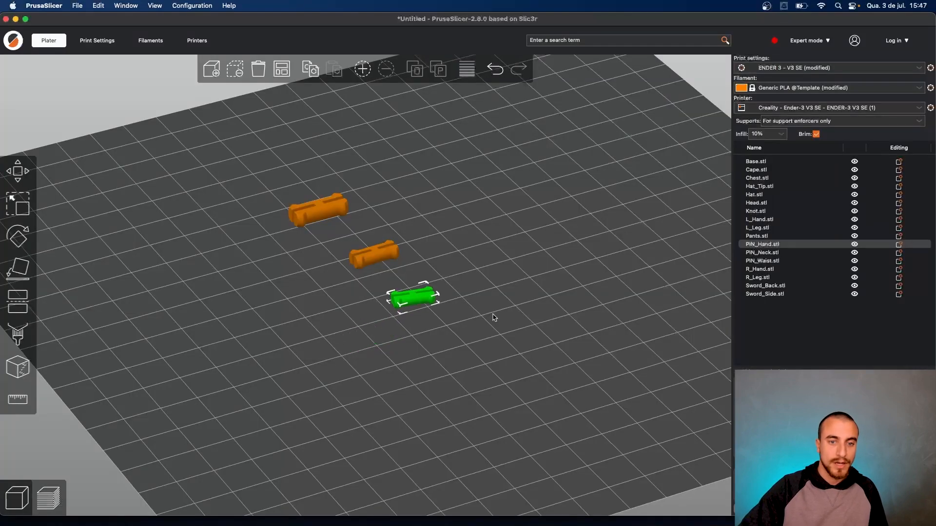
{"action": "left_click_drag", "start_coordinate": [493, 317], "coordinate": [484, 323]}
{"action": "left_click", "coordinate": [833, 506]}
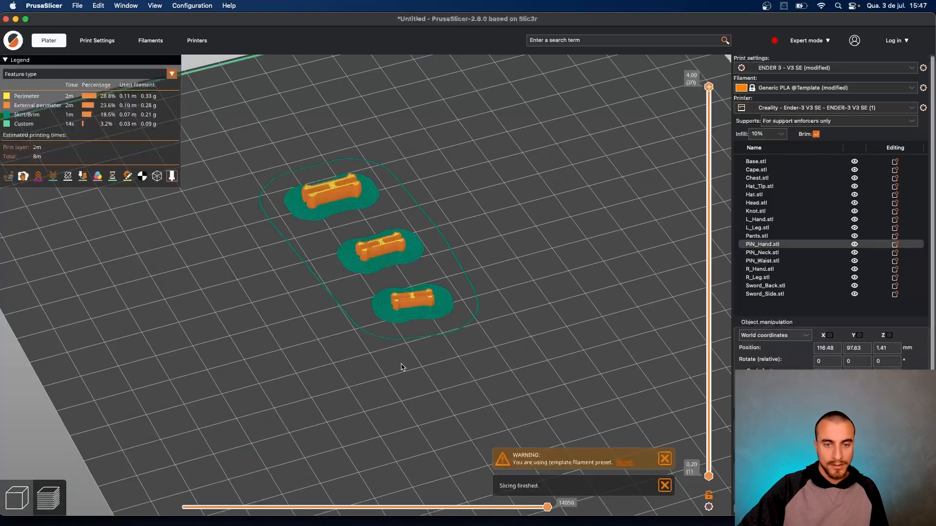
- Set the brim width to 0 in Skirt and brim settings
{"action": "left_click", "coordinate": [107, 43]}
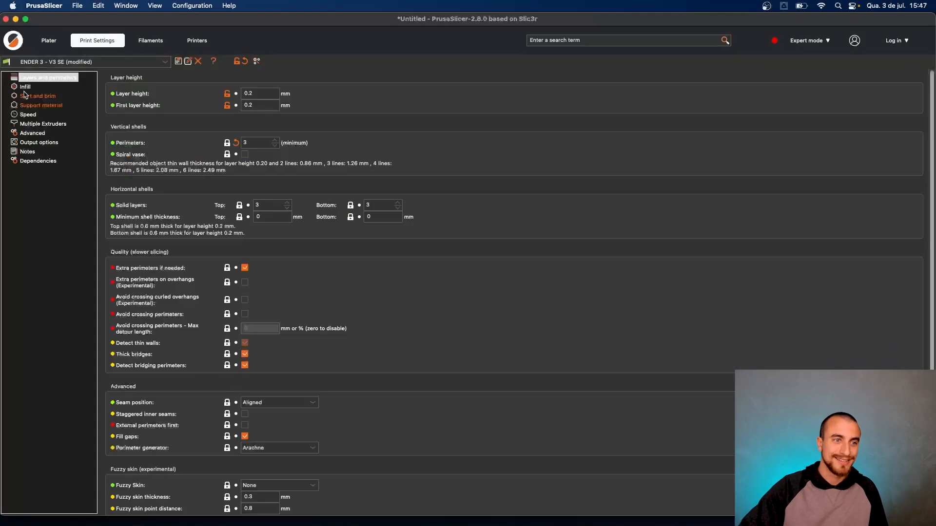
{"action": "left_click", "coordinate": [38, 97]}
{"action": "left_click_drag", "start_coordinate": [270, 189], "coordinate": [231, 189]}
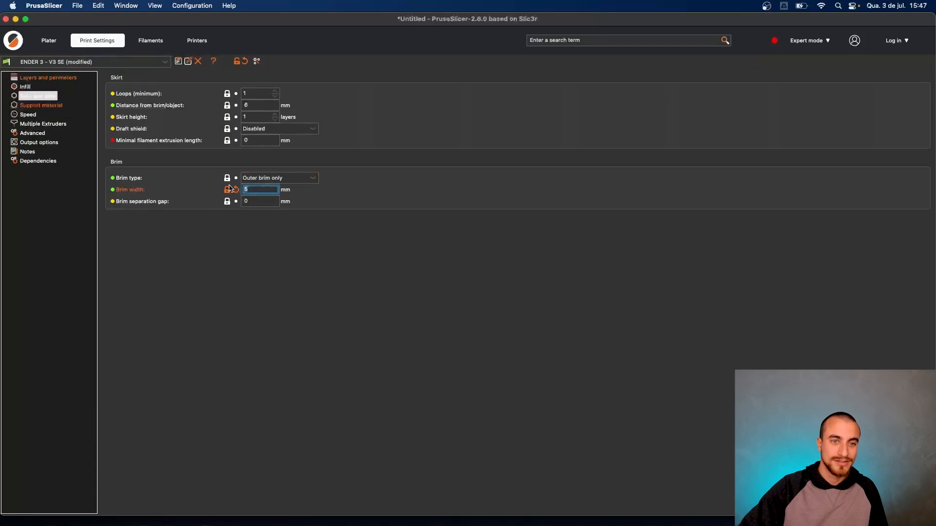
{"action": "key", "text": "BackSpace"}
{"action": "type", "text": "0"}
- Review the resliced pins surrounded only by a skirt loop, estimating 6m
{"action": "left_click", "coordinate": [51, 41]}
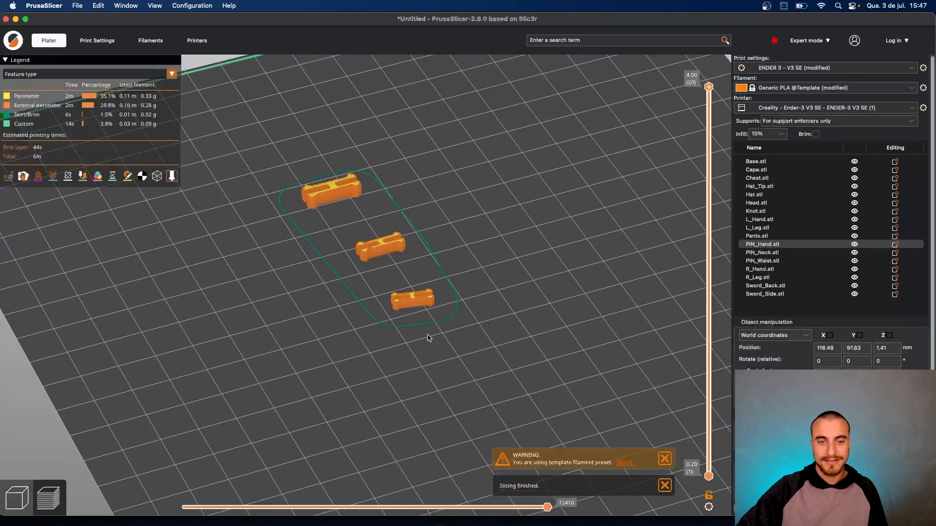
{"action": "scroll", "coordinate": [393, 283], "scroll_direction": "up", "scroll_amount": 5}
{"action": "left_click_drag", "start_coordinate": [387, 298], "coordinate": [389, 258]}
{"action": "mouse_move", "coordinate": [302, 345]}
{"action": "left_mouse_down"}
{"action": "mouse_move", "coordinate": [409, 328]}
{"action": "mouse_move", "coordinate": [299, 356]}
{"action": "left_mouse_up"}
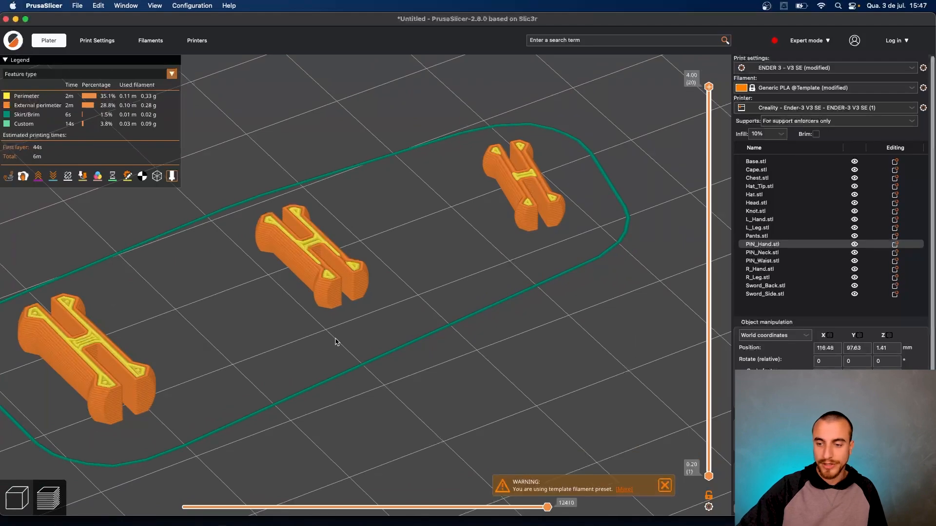
{"action": "scroll", "coordinate": [337, 341], "scroll_direction": "down", "scroll_amount": 4}
{"action": "scroll", "coordinate": [831, 212], "scroll_direction": "down", "scroll_amount": 2}
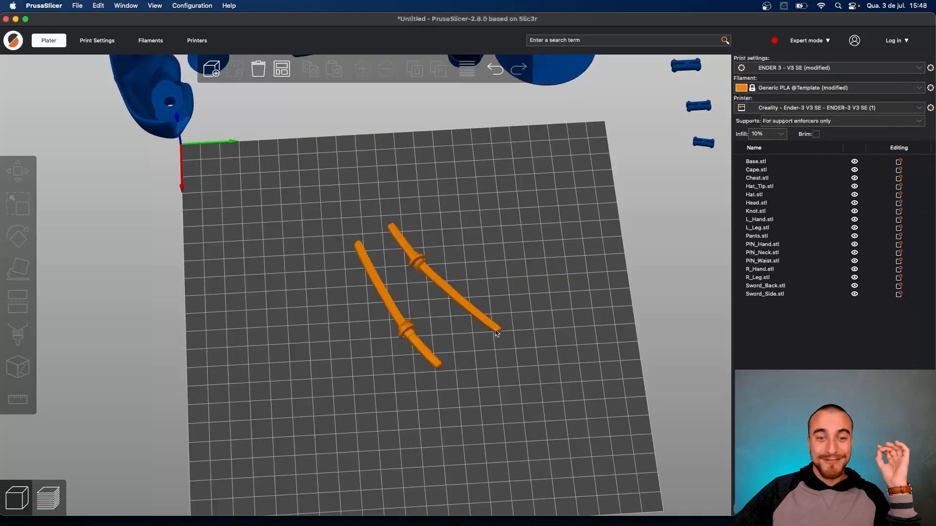
- Set brim width 5 mm and brim separation gap 0.2 mm, then centre the swords in view
{"action": "left_click", "coordinate": [97, 41]}
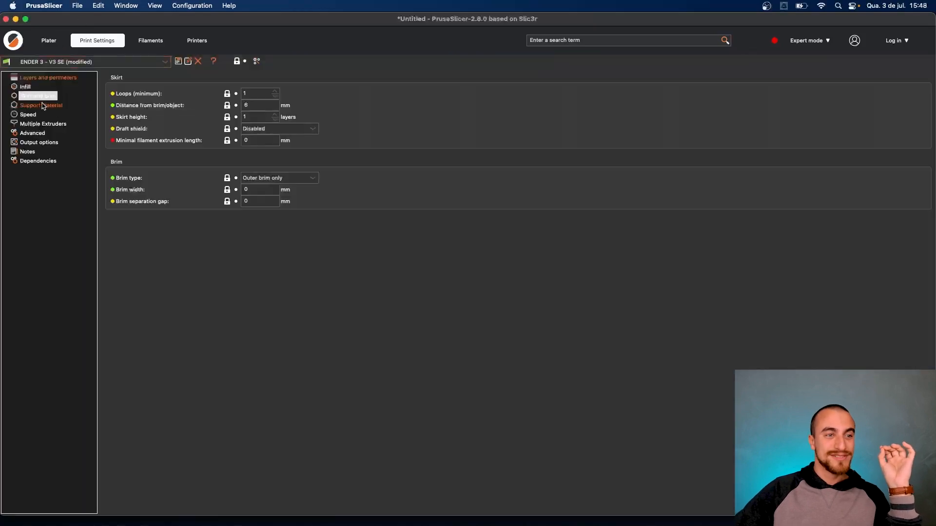
{"action": "left_click", "coordinate": [248, 190]}
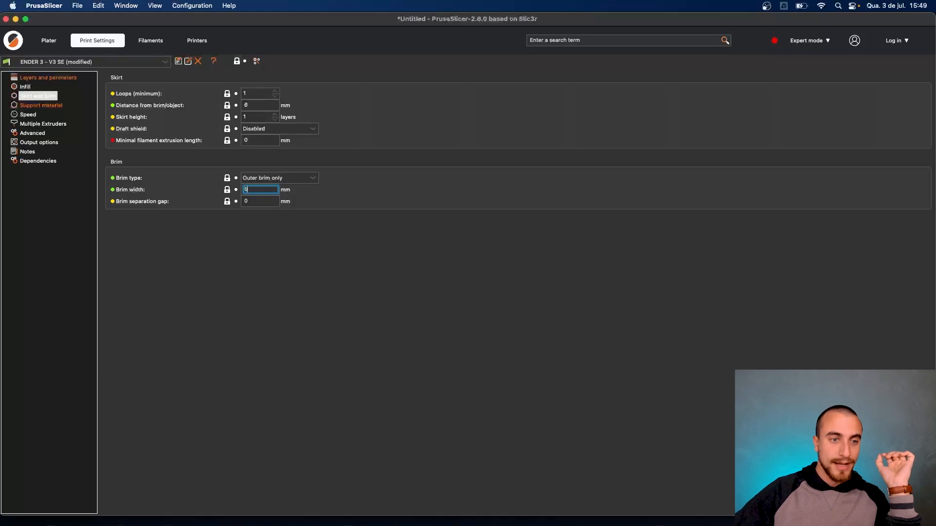
{"action": "left_click", "coordinate": [259, 201]}
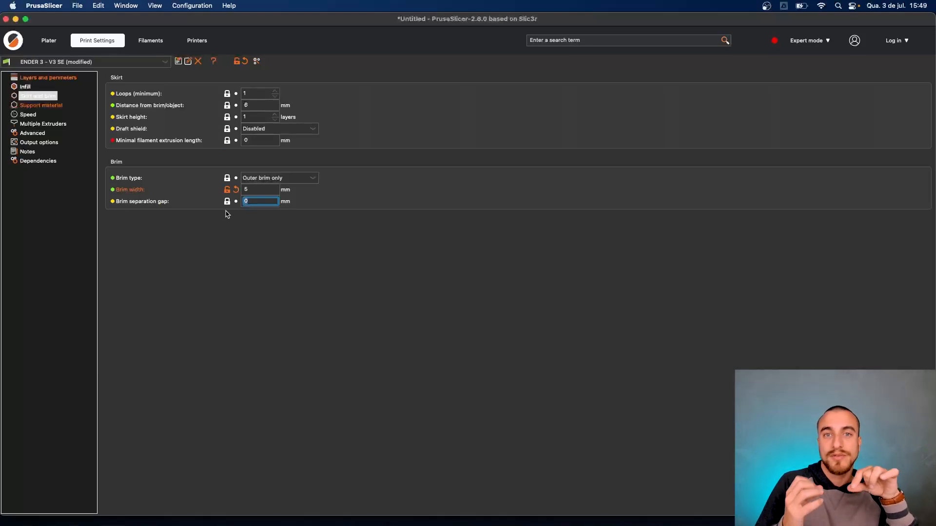
{"action": "key", "text": "BackSpace"}
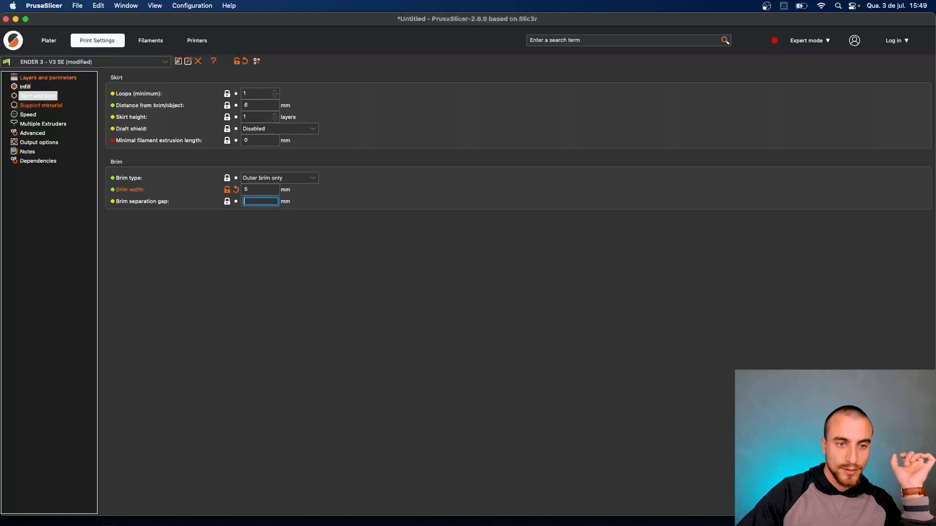
{"action": "key", "text": "Return"}
{"action": "left_click", "coordinate": [49, 41]}
{"action": "scroll", "coordinate": [439, 293], "scroll_direction": "up", "scroll_amount": 5}
{"action": "right_click_drag", "start_coordinate": [611, 384], "coordinate": [496, 369]}
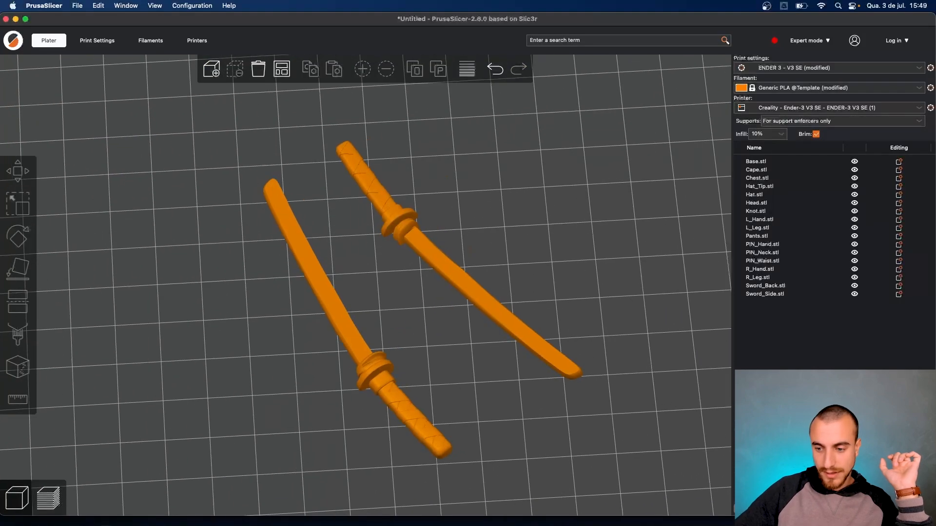
- Slice the two swords (15m estimate) and zoom and orbit to inspect toolpaths and brims
{"action": "key", "text": "Tab"}
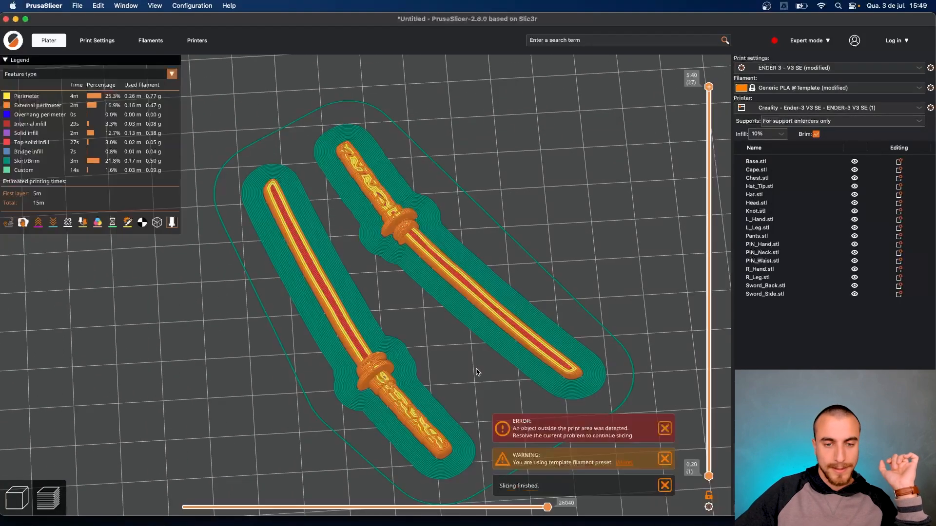
{"action": "scroll", "coordinate": [424, 250], "scroll_direction": "up", "scroll_amount": 10}
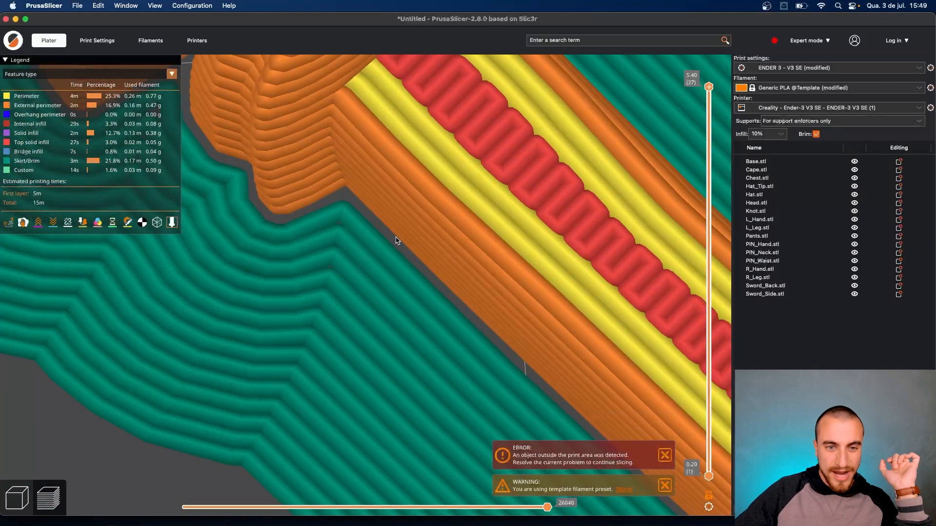
{"action": "scroll", "coordinate": [399, 244], "scroll_direction": "down", "scroll_amount": 4}
{"action": "scroll", "coordinate": [356, 227], "scroll_direction": "down", "scroll_amount": 5}
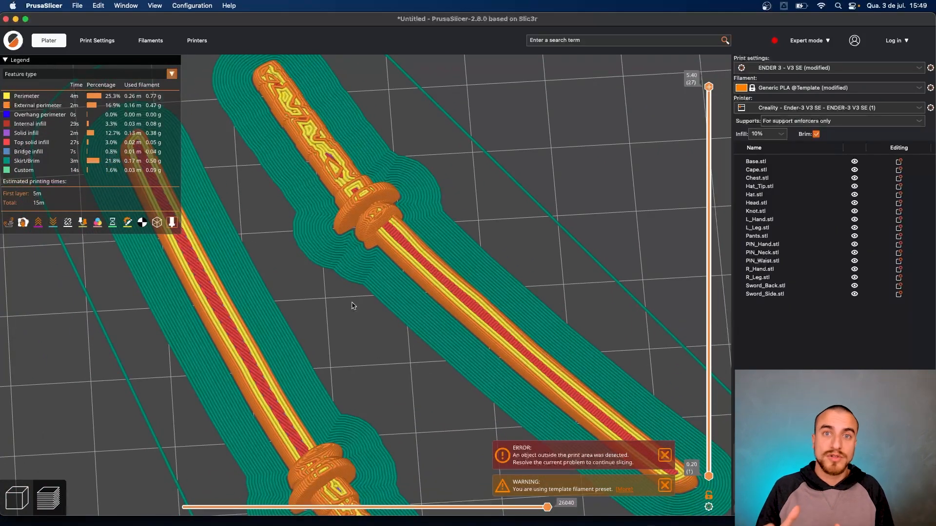
{"action": "scroll", "coordinate": [355, 302], "scroll_direction": "up", "scroll_amount": 5}
{"action": "scroll", "coordinate": [349, 304], "scroll_direction": "down", "scroll_amount": 5}
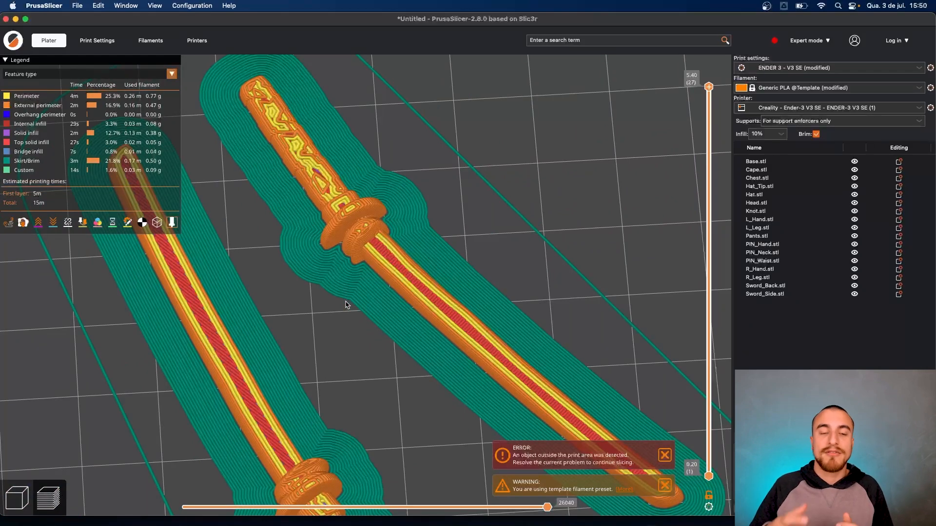
{"action": "scroll", "coordinate": [371, 286], "scroll_direction": "down", "scroll_amount": 6}
{"action": "left_click_drag", "start_coordinate": [383, 322], "coordinate": [432, 300]}
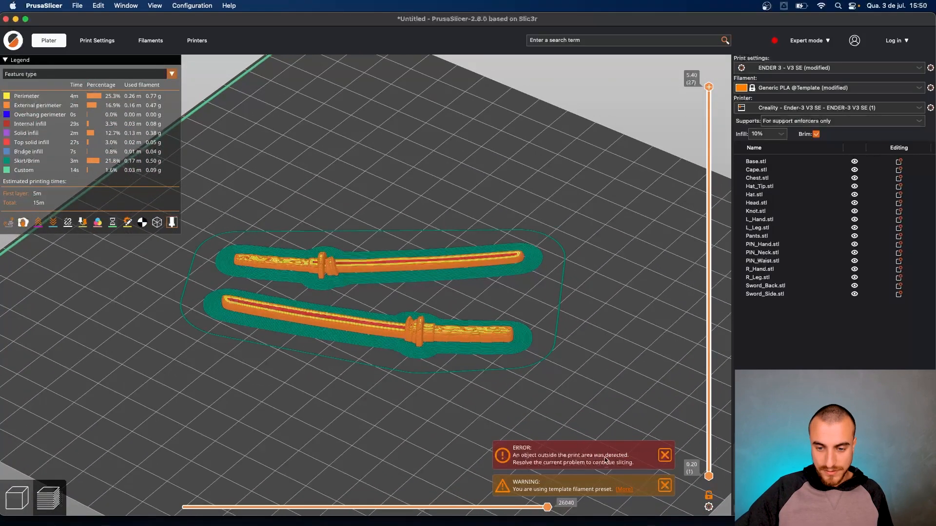
{"action": "scroll", "coordinate": [560, 401], "scroll_direction": "down", "scroll_amount": 6}
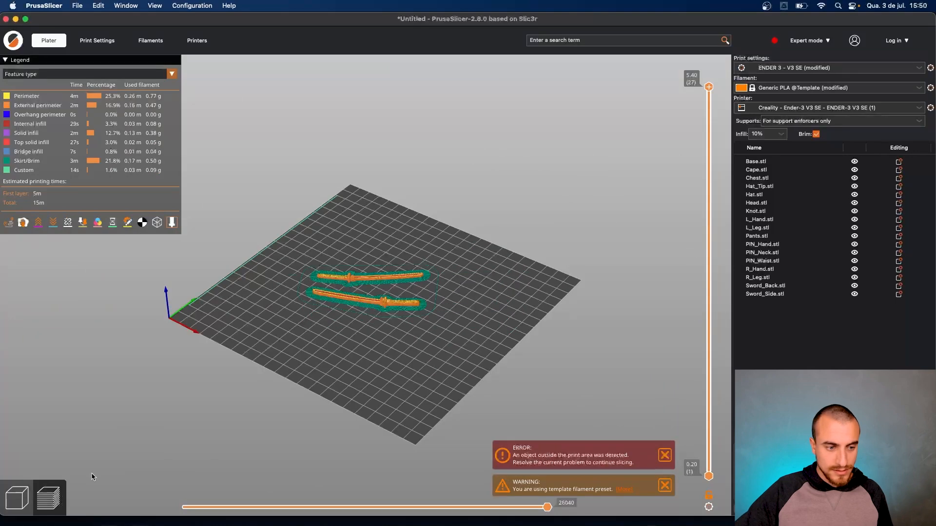
{"action": "left_click", "coordinate": [18, 497]}
- Move the Cape farther off the bed to clear the print-area error
{"action": "scroll", "coordinate": [273, 407], "scroll_direction": "up", "scroll_amount": 1}
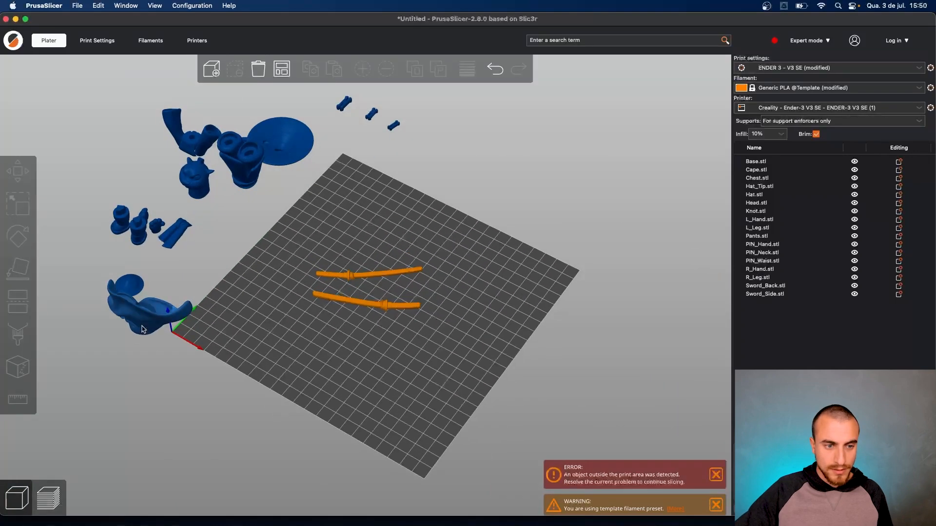
{"action": "left_click", "coordinate": [102, 305]}
{"action": "left_click_drag", "start_coordinate": [102, 306], "coordinate": [66, 266]}
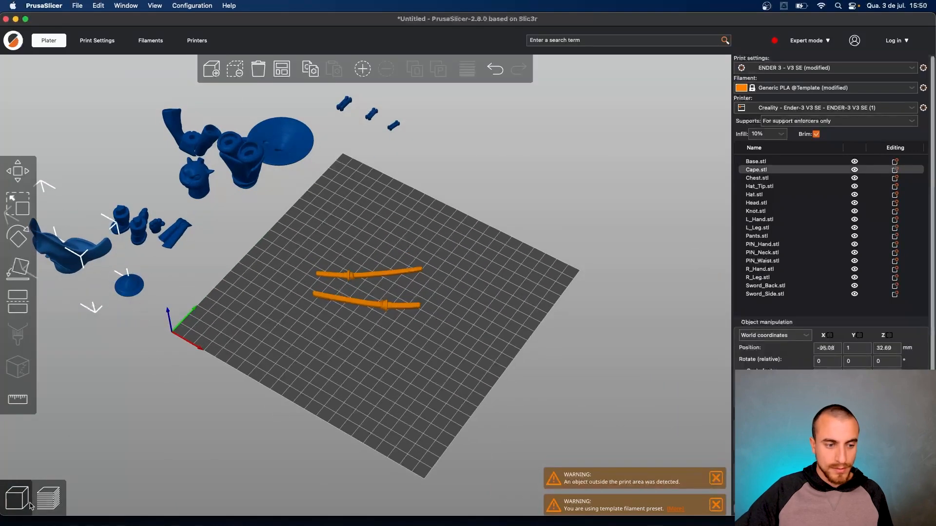
{"action": "left_click", "coordinate": [370, 478]}
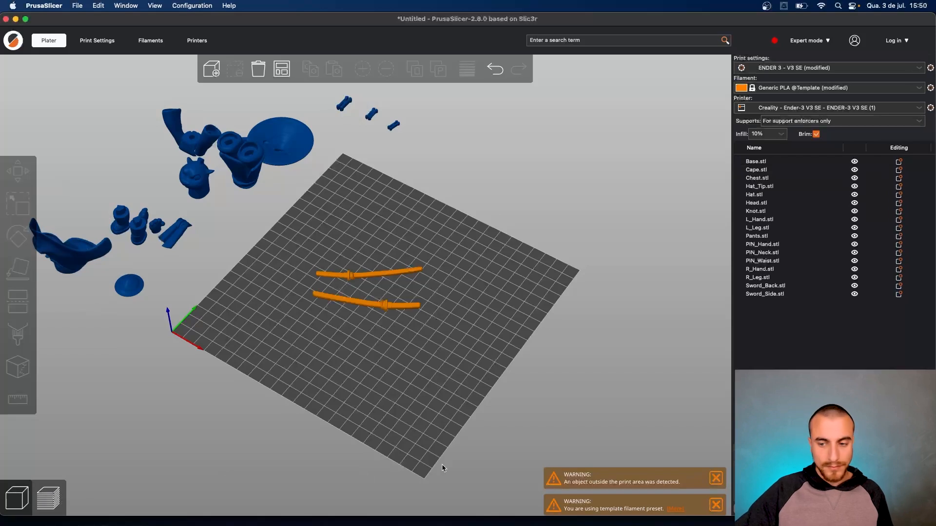
- Recheck the sliced swords and their brims from front and top-down angles
{"action": "left_click", "coordinate": [47, 497]}
{"action": "left_click_drag", "start_coordinate": [336, 425], "coordinate": [354, 390]}
{"action": "scroll", "coordinate": [338, 309], "scroll_direction": "up", "scroll_amount": 10}
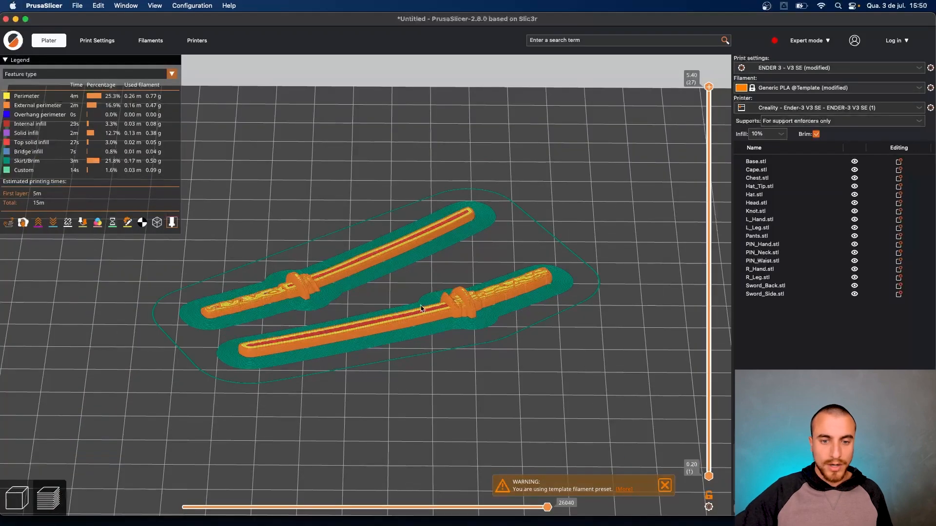
{"action": "left_click_drag", "start_coordinate": [423, 309], "coordinate": [434, 351]}
{"action": "scroll", "coordinate": [370, 298], "scroll_direction": "up", "scroll_amount": 2}
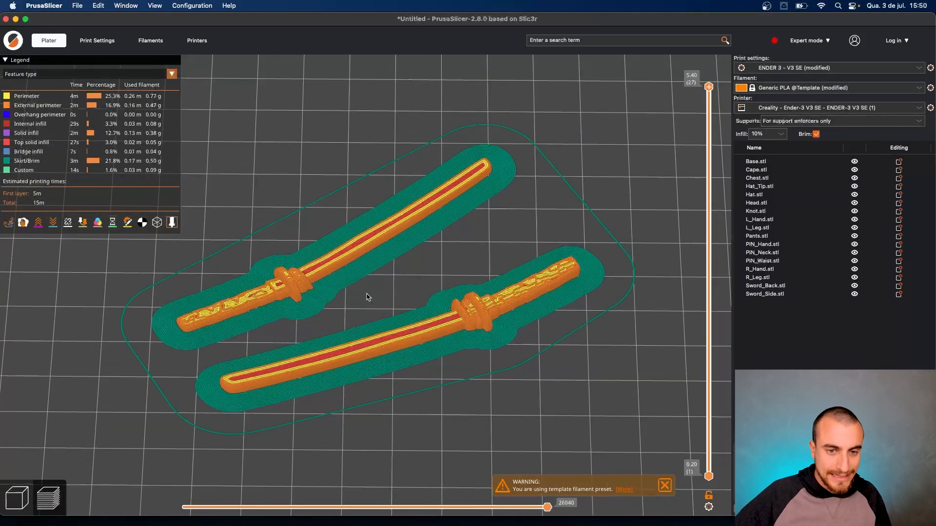
- Return to the 3D editing view and pan to show the whole bed
{"action": "left_click", "coordinate": [18, 498]}
{"action": "scroll", "coordinate": [271, 306], "scroll_direction": "down", "scroll_amount": 3}
{"action": "scroll", "coordinate": [273, 304], "scroll_direction": "down", "scroll_amount": 10}
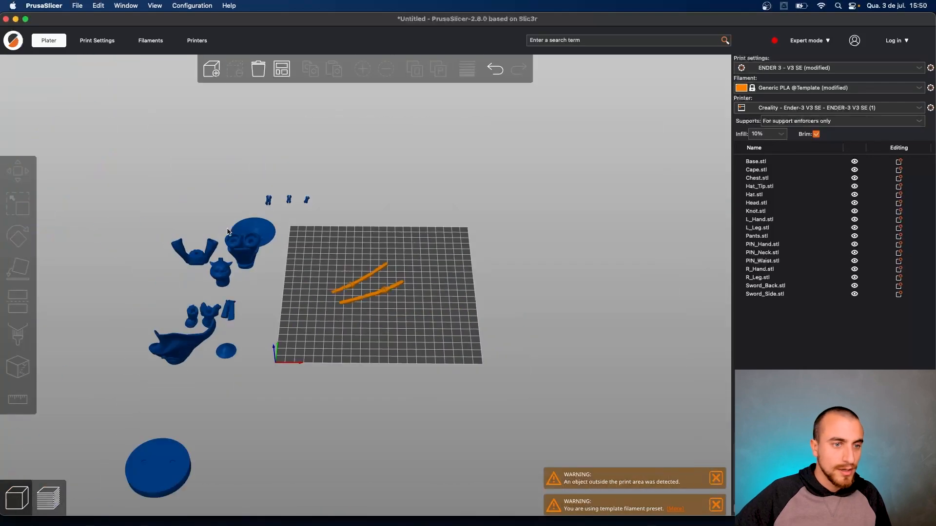
{"action": "right_click_drag", "start_coordinate": [193, 229], "coordinate": [393, 244]}
{"action": "left_click_drag", "start_coordinate": [390, 304], "coordinate": [397, 306]}
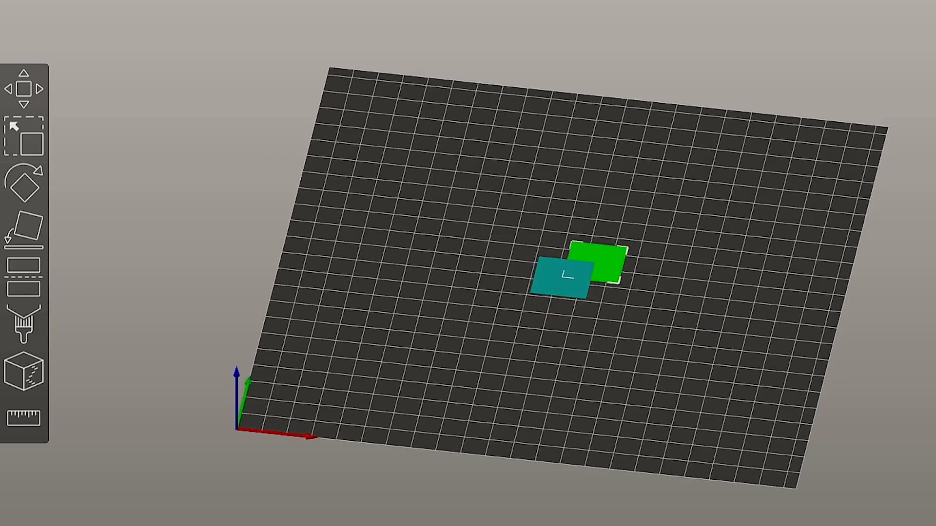
{"action": "key", "text": "plus"}
{"action": "key", "text": "plus"}
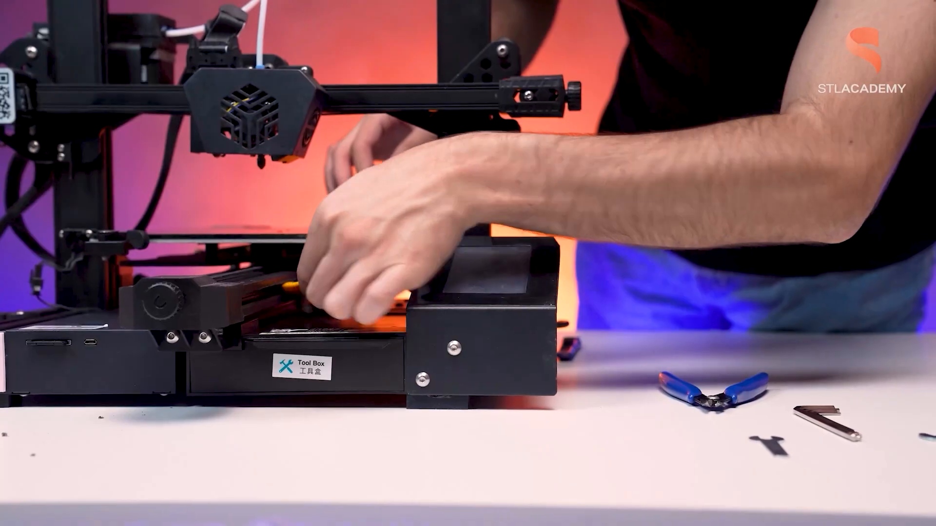